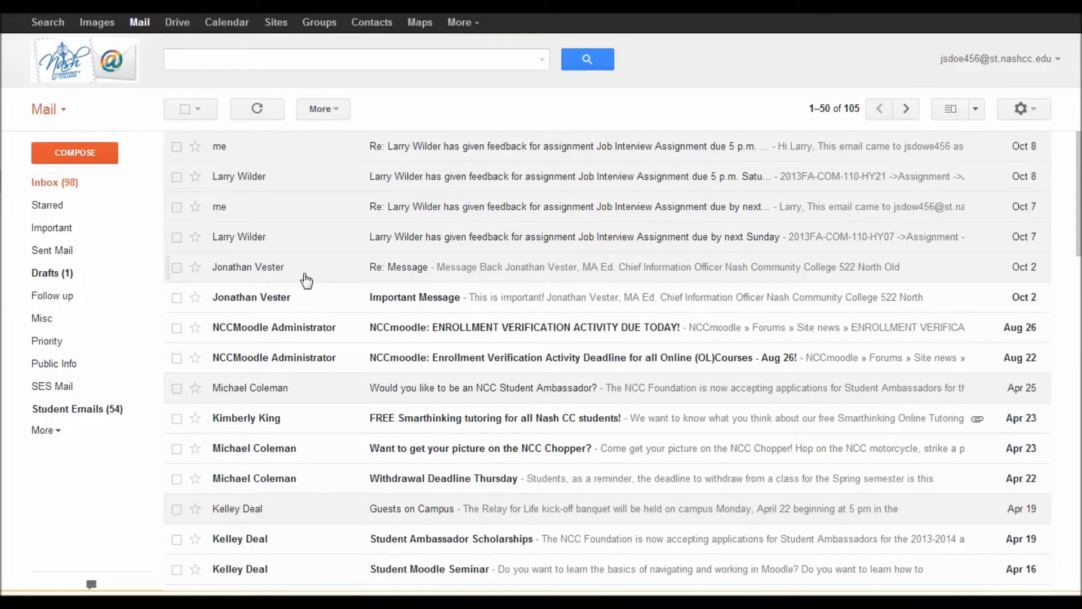
Step: Create a Vester label, tag the Re: Message conversation with it, and go back to the inbox
{"action": "left_click", "coordinate": [306, 280]}
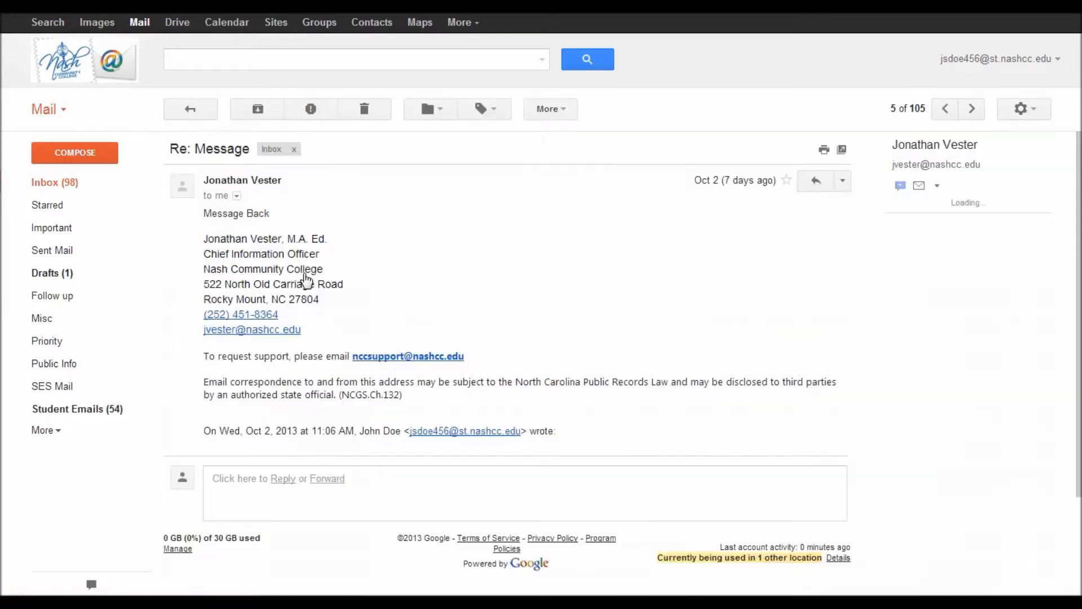
{"action": "left_click", "coordinate": [486, 109]}
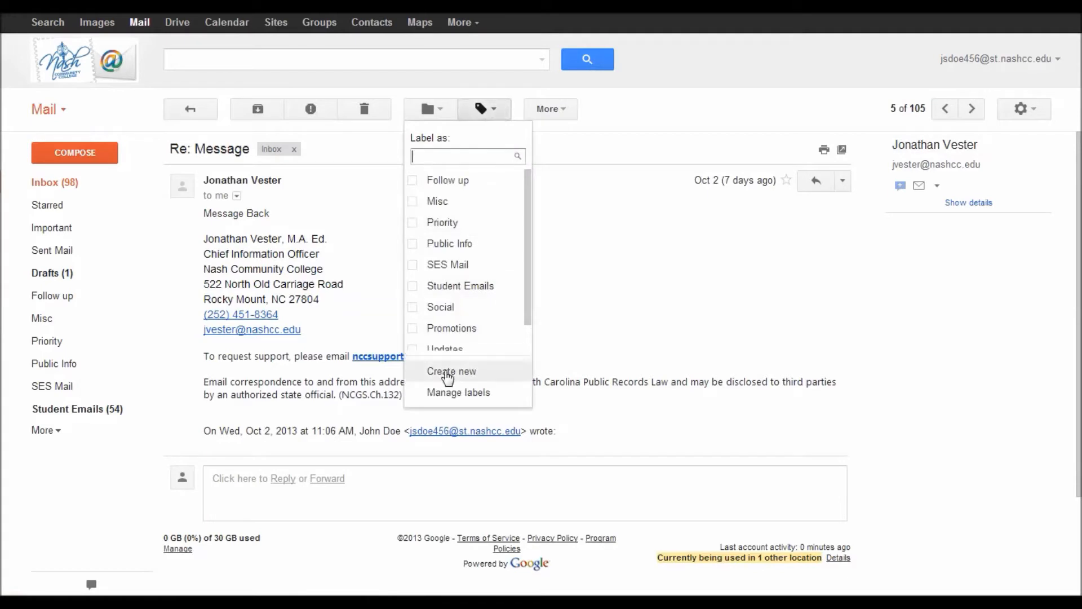
{"action": "left_click", "coordinate": [451, 371]}
{"action": "type", "text": "Vester"}
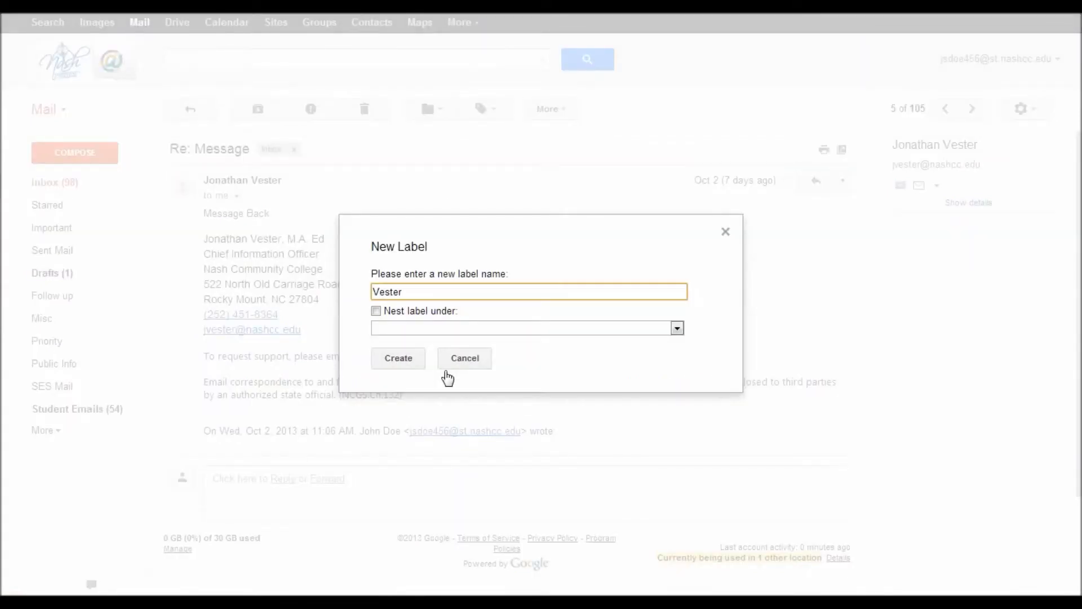
{"action": "left_click", "coordinate": [403, 357]}
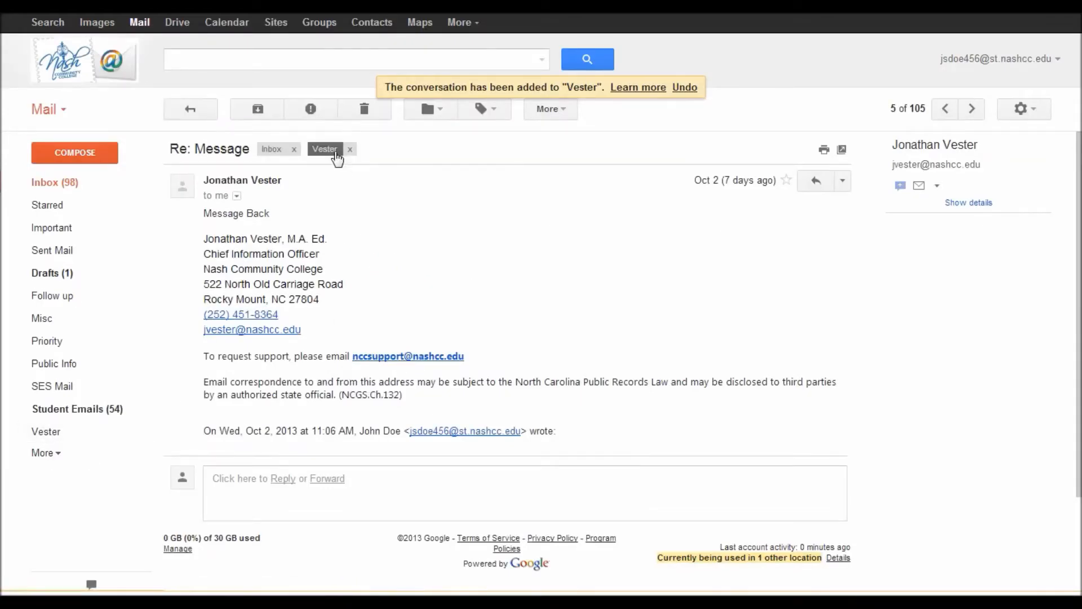
{"action": "left_click", "coordinate": [69, 195]}
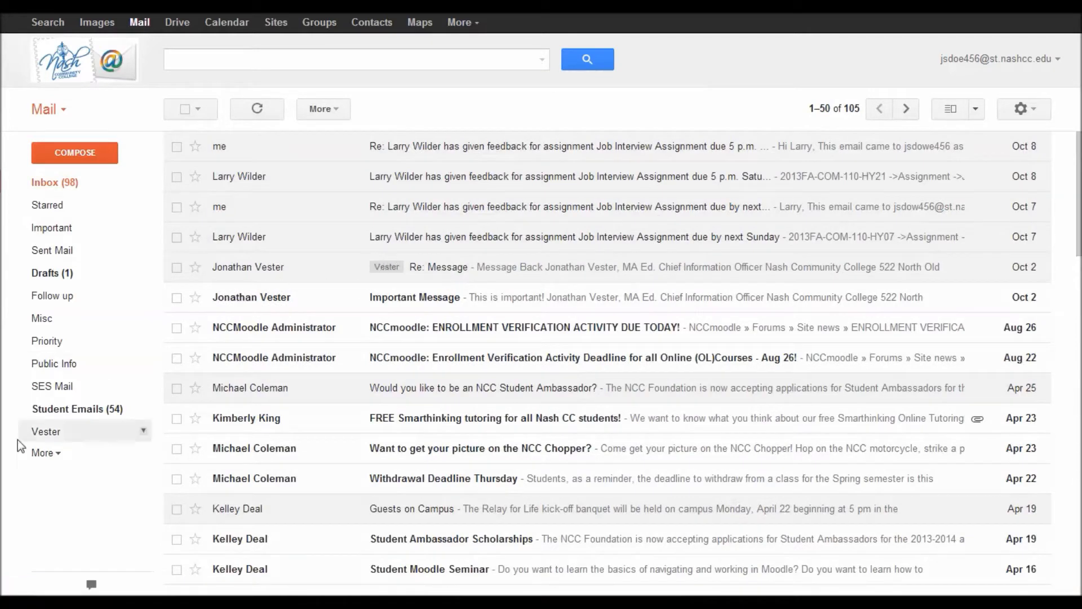
{"action": "left_click", "coordinate": [48, 434]}
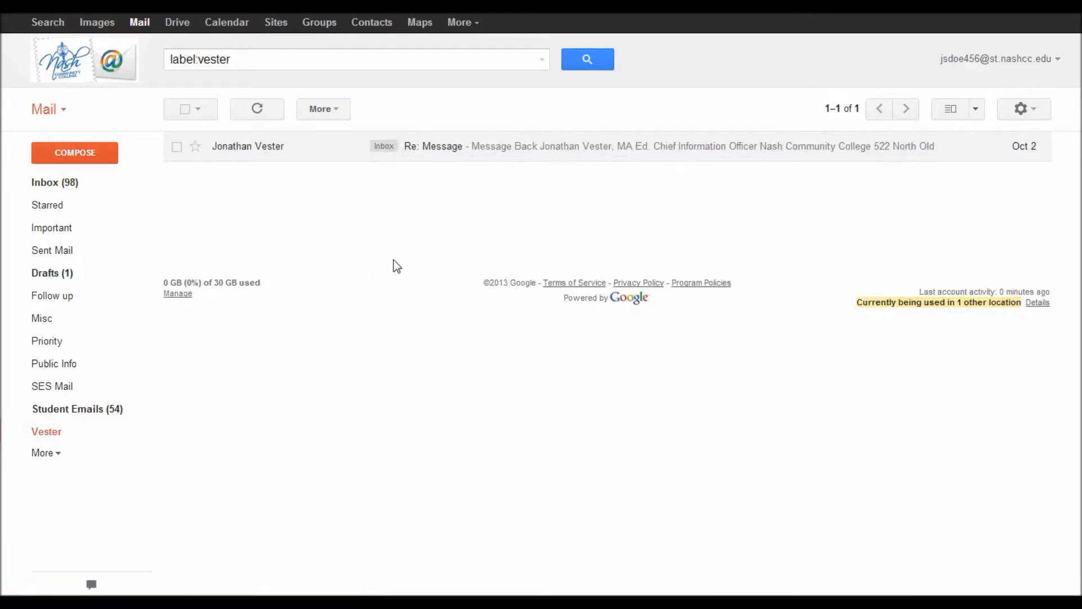
{"action": "left_click", "coordinate": [46, 183]}
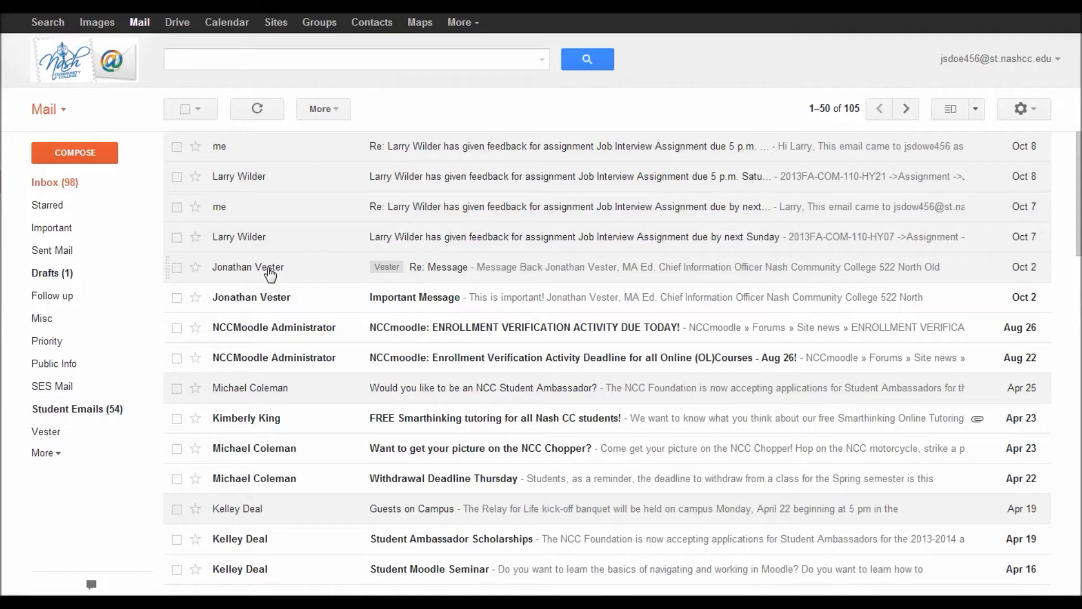
Step: Select the Re: Message conversation and start a 'Filter messages like these' filter from it
{"action": "left_click", "coordinate": [178, 267]}
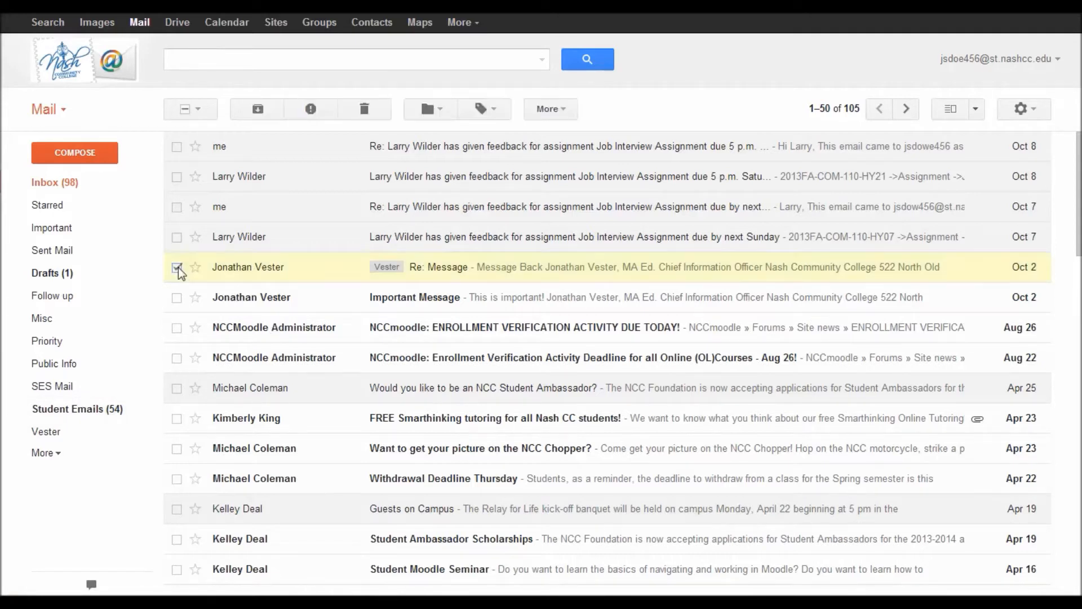
{"action": "left_click", "coordinate": [552, 113]}
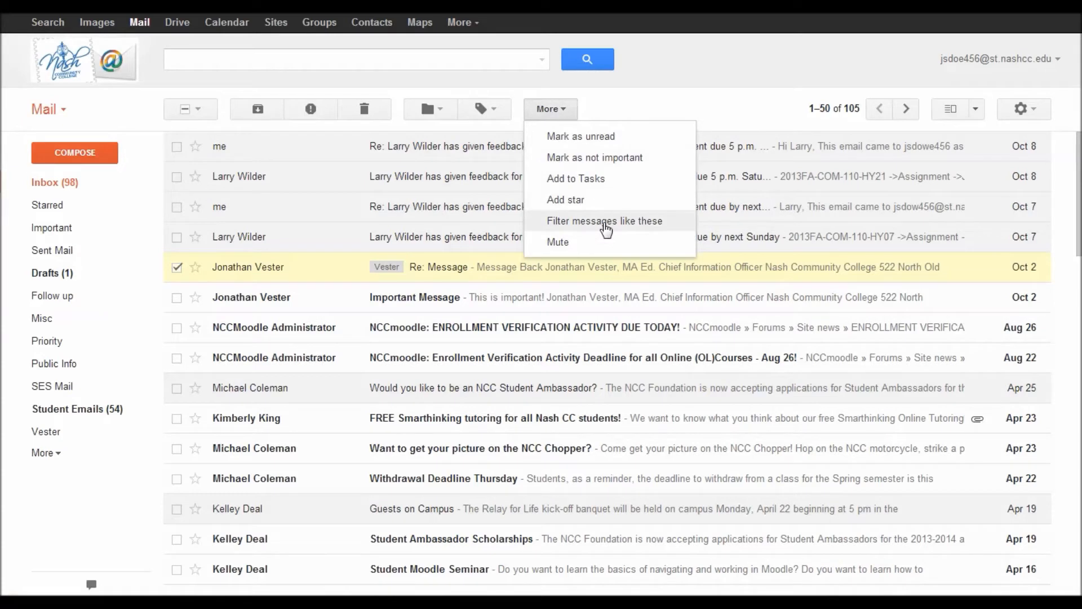
{"action": "left_click", "coordinate": [604, 225]}
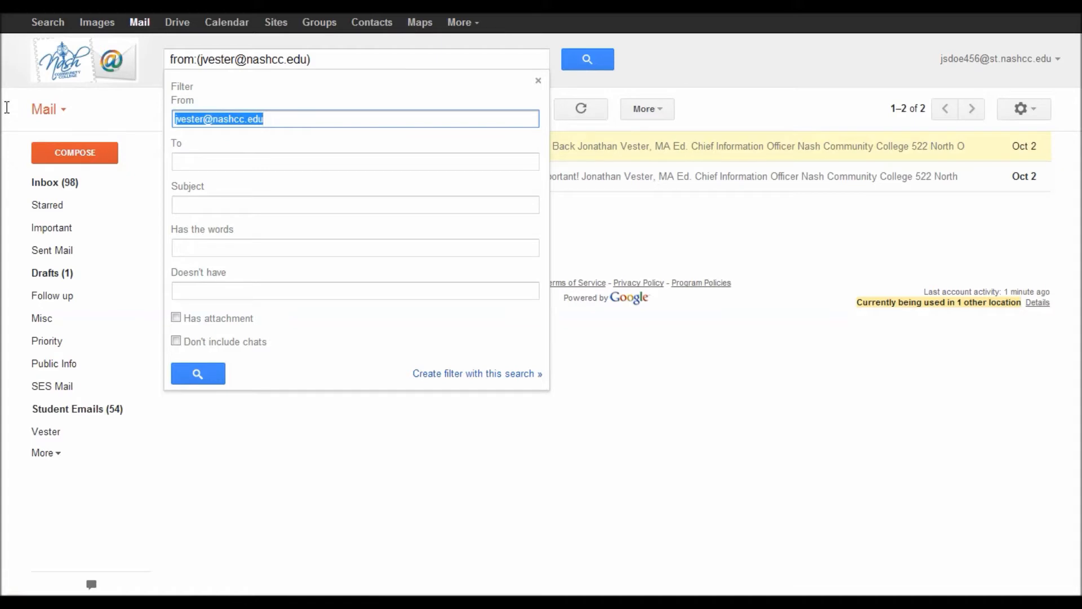
Step: Replace the filter's From field with the sender's suggested address and continue to the filter actions
{"action": "key", "text": "BackSpace"}
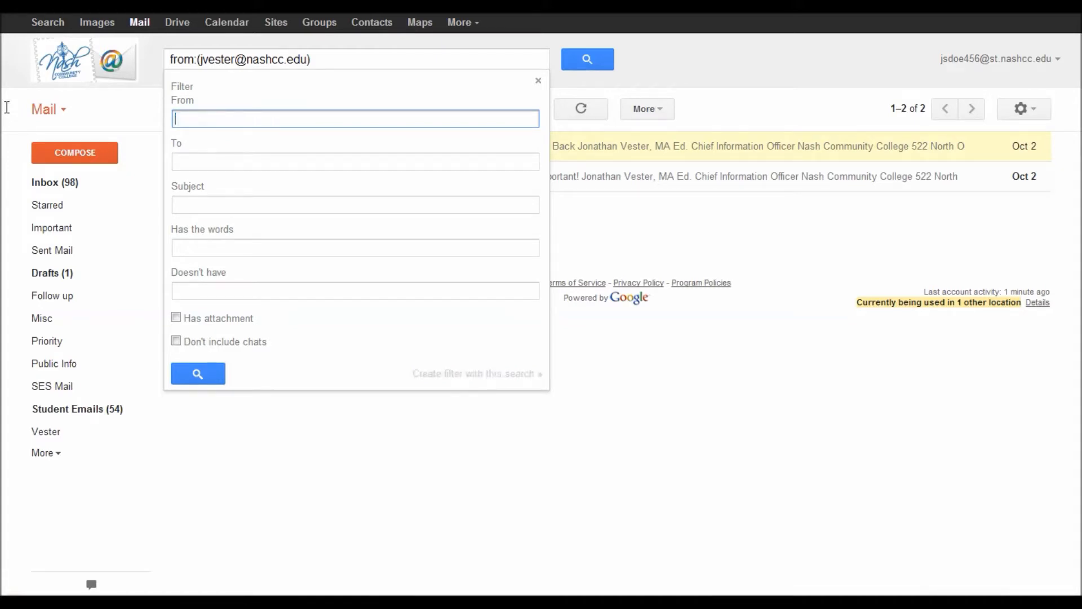
{"action": "type", "text": "@"}
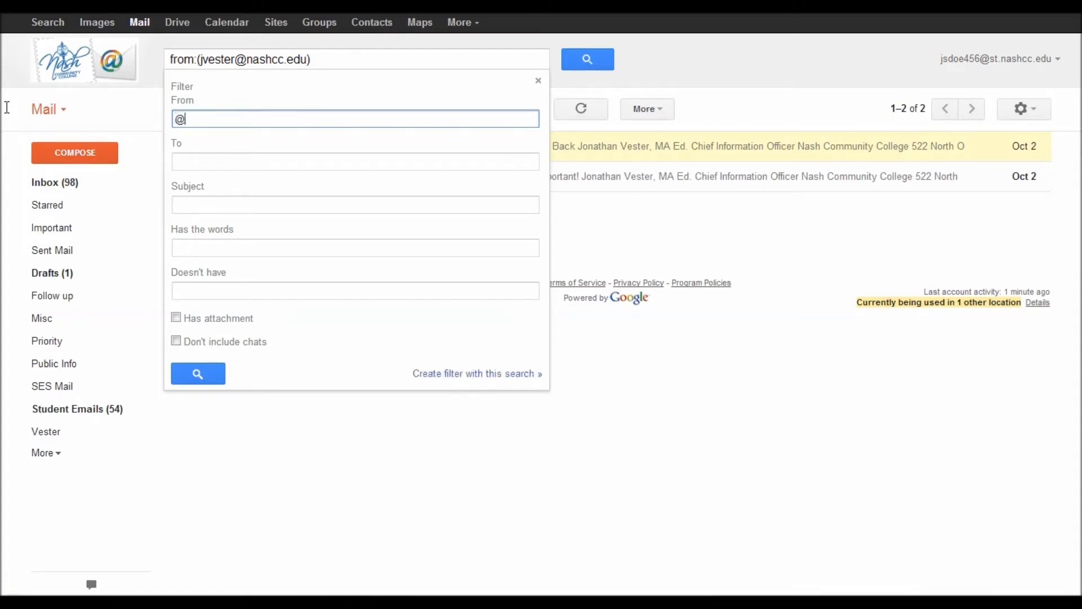
{"action": "type", "text": "st.nashcc.edu"}
{"action": "key", "text": "BackSpace"}
{"action": "key", "text": "BackSpace"}
{"action": "key", "text": "BackSpace"}
{"action": "key", "text": "BackSpace"}
{"action": "key", "text": "BackSpace"}
{"action": "key", "text": "BackSpace"}
{"action": "key", "text": "BackSpace"}
{"action": "key", "text": "BackSpace"}
{"action": "key", "text": "BackSpace"}
{"action": "key", "text": "BackSpace"}
{"action": "key", "text": "BackSpace"}
{"action": "key", "text": "BackSpace"}
{"action": "key", "text": "BackSpace"}
{"action": "key", "text": "BackSpace"}
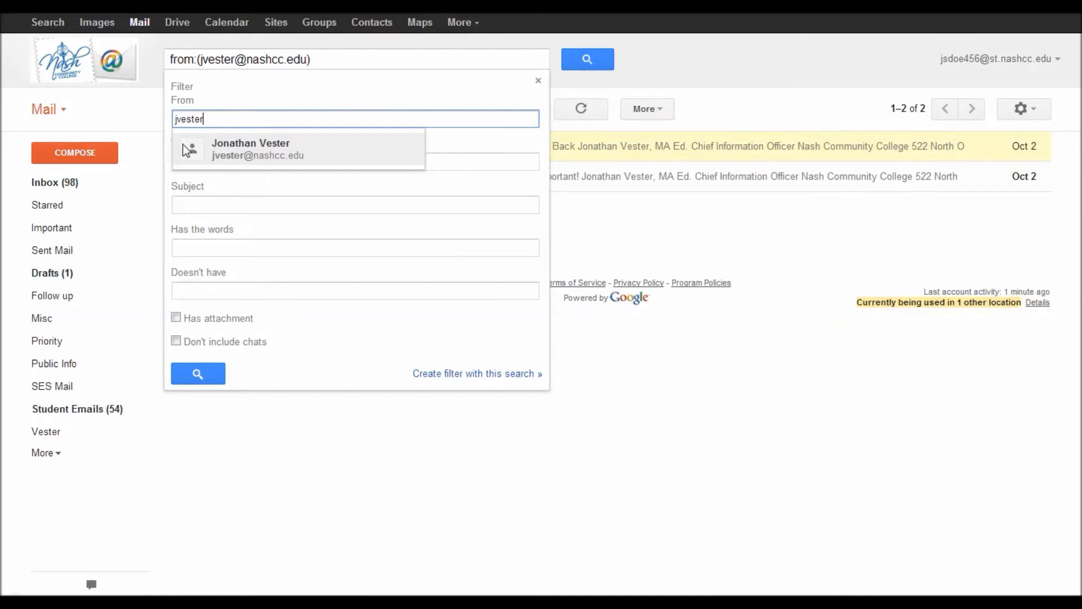
{"action": "left_click", "coordinate": [204, 150]}
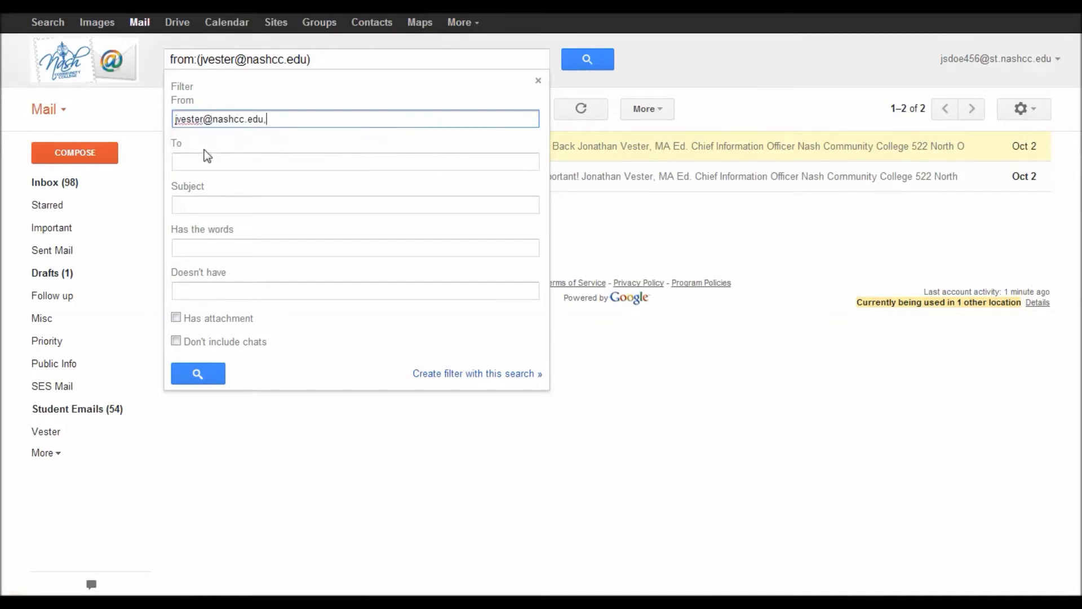
{"action": "left_click", "coordinate": [449, 374]}
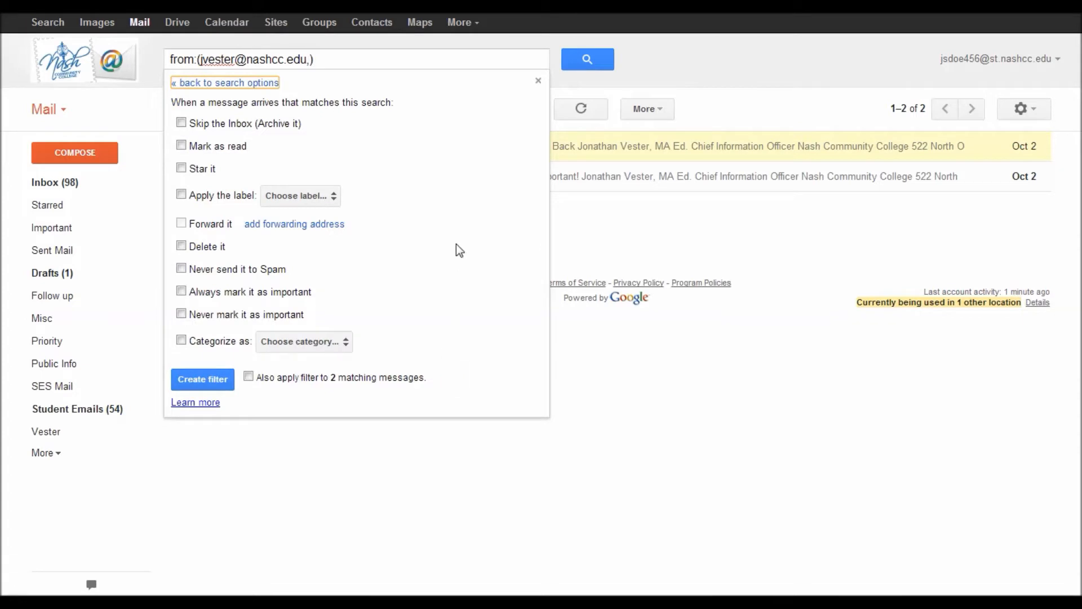
Step: Have the filter apply the Vester label, never send to Spam, and also cover the 2 existing matches
{"action": "left_click", "coordinate": [182, 194]}
{"action": "left_click", "coordinate": [287, 198]}
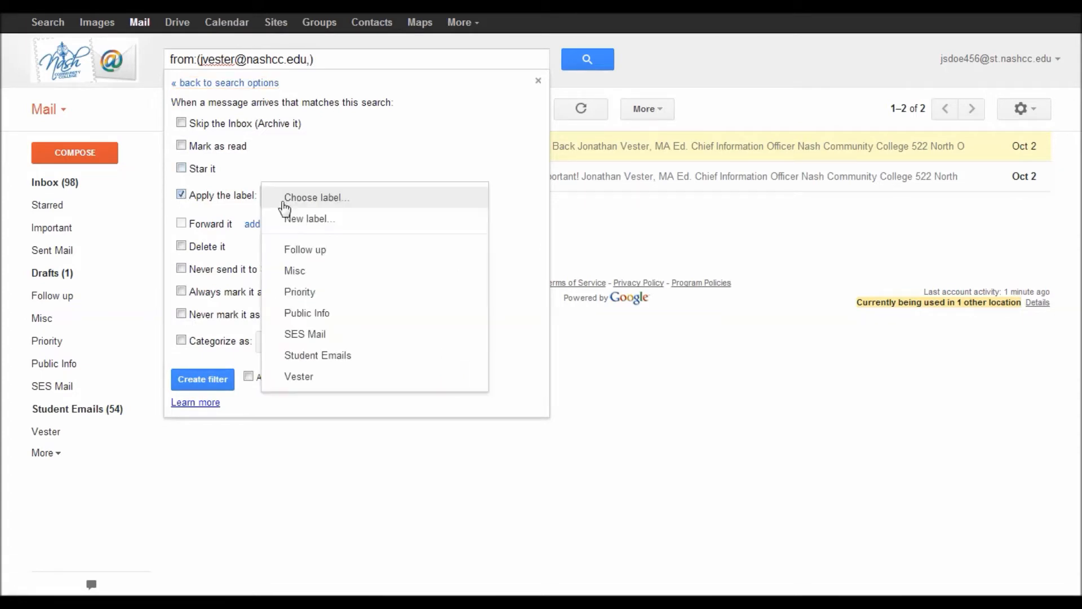
{"action": "left_click", "coordinate": [321, 378]}
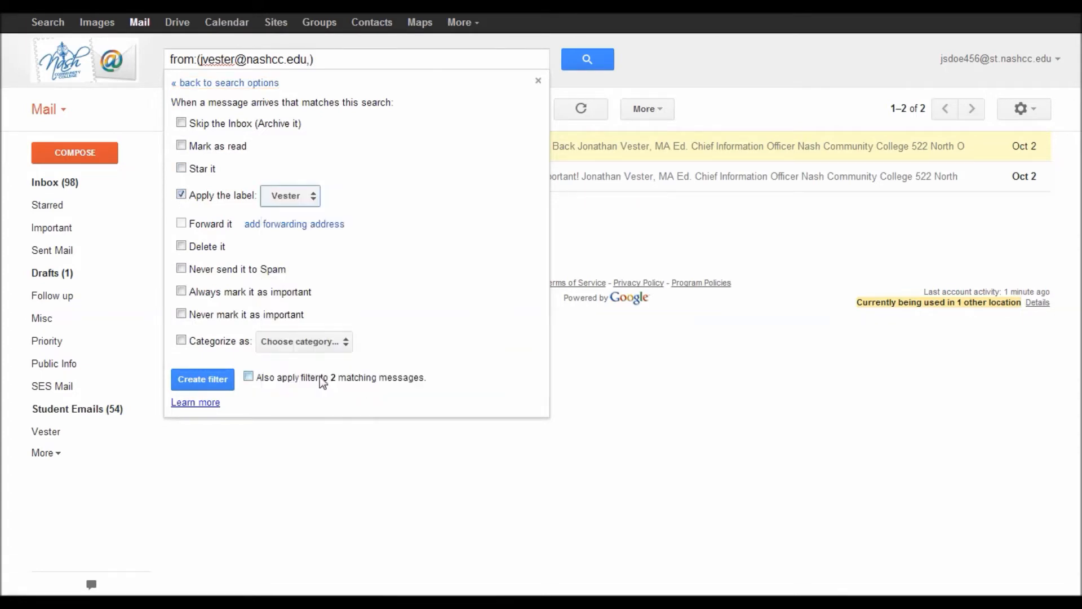
{"action": "left_click", "coordinate": [181, 269]}
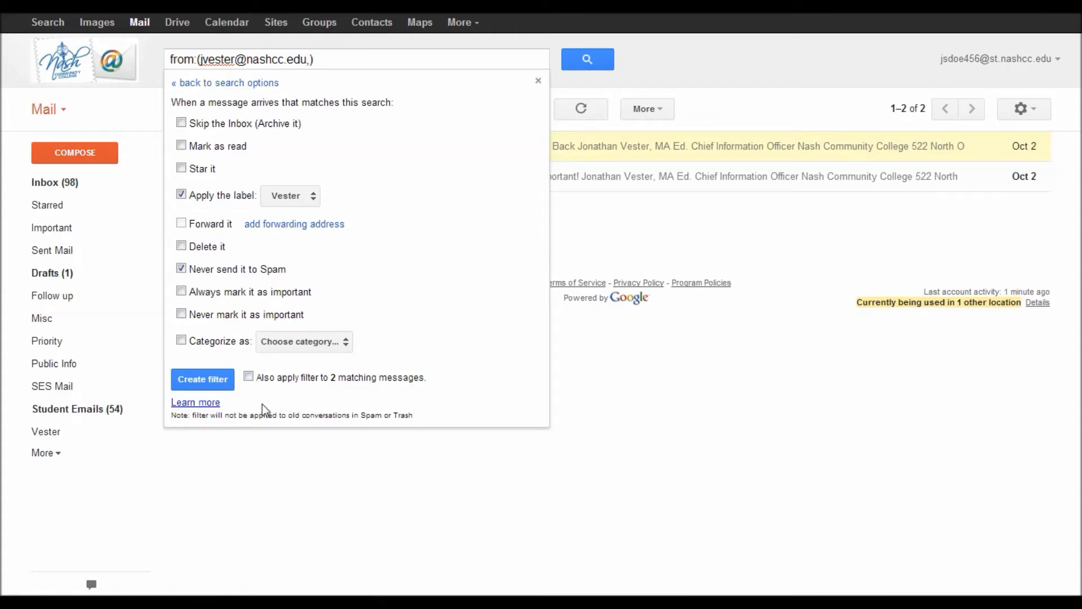
{"action": "left_click", "coordinate": [249, 377]}
{"action": "left_click", "coordinate": [201, 380]}
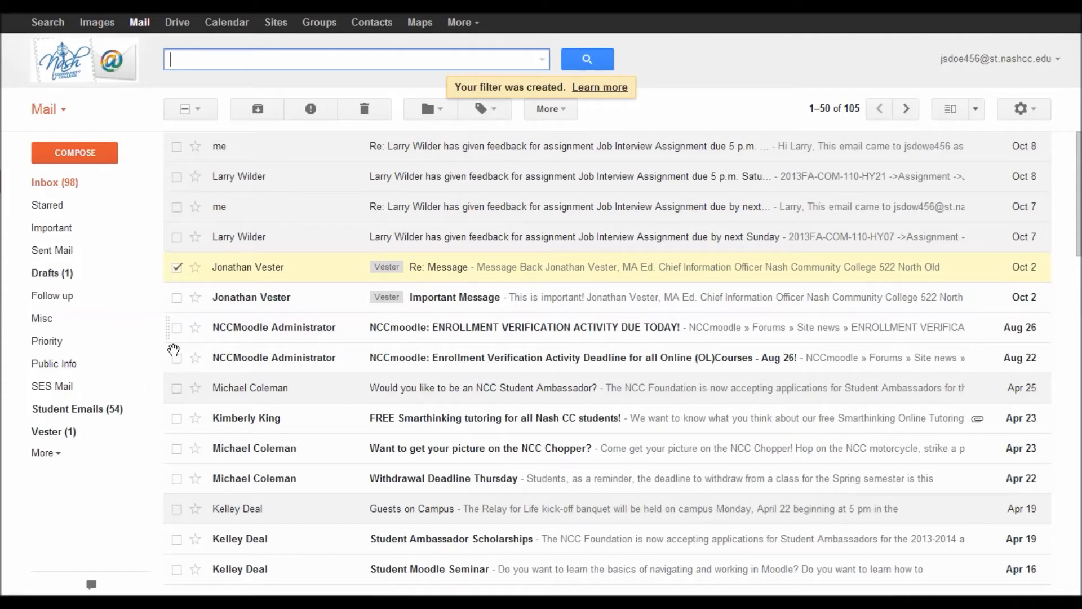
{"action": "left_click", "coordinate": [46, 433]}
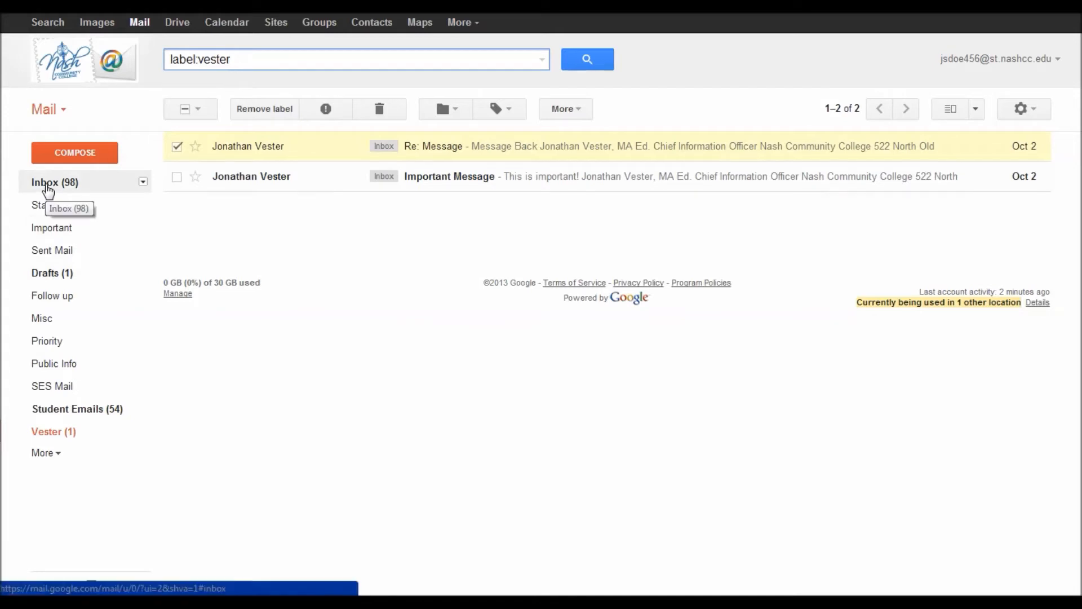
{"action": "left_click", "coordinate": [47, 186]}
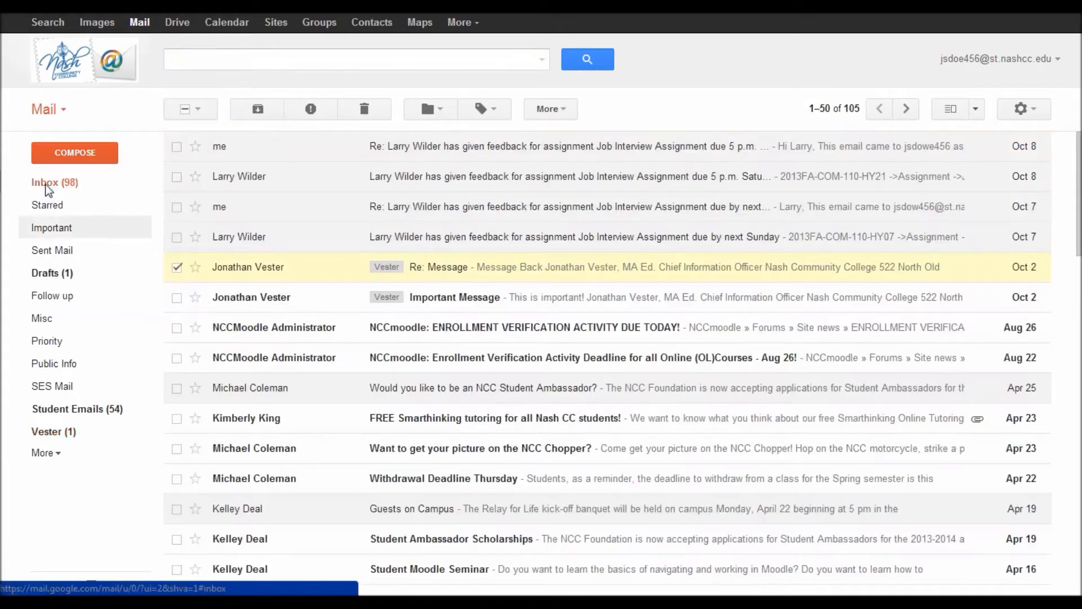
{"action": "left_click", "coordinate": [177, 268]}
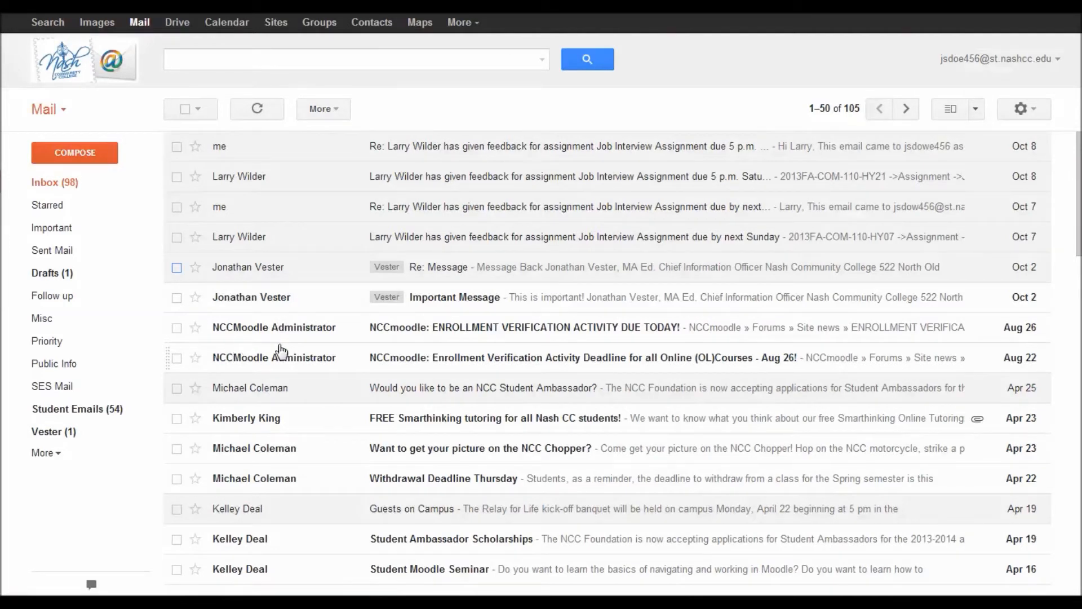
Step: Move the Re: Message and Important Message conversations into Vester, check that label, then return to Inbox
{"action": "left_click", "coordinate": [176, 267]}
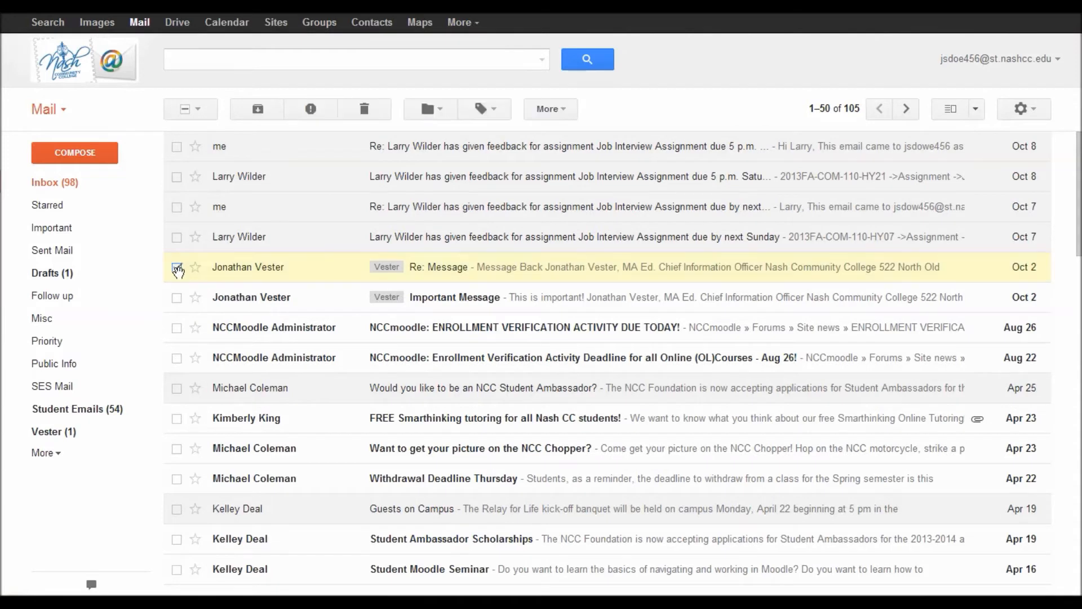
{"action": "left_click", "coordinate": [176, 298]}
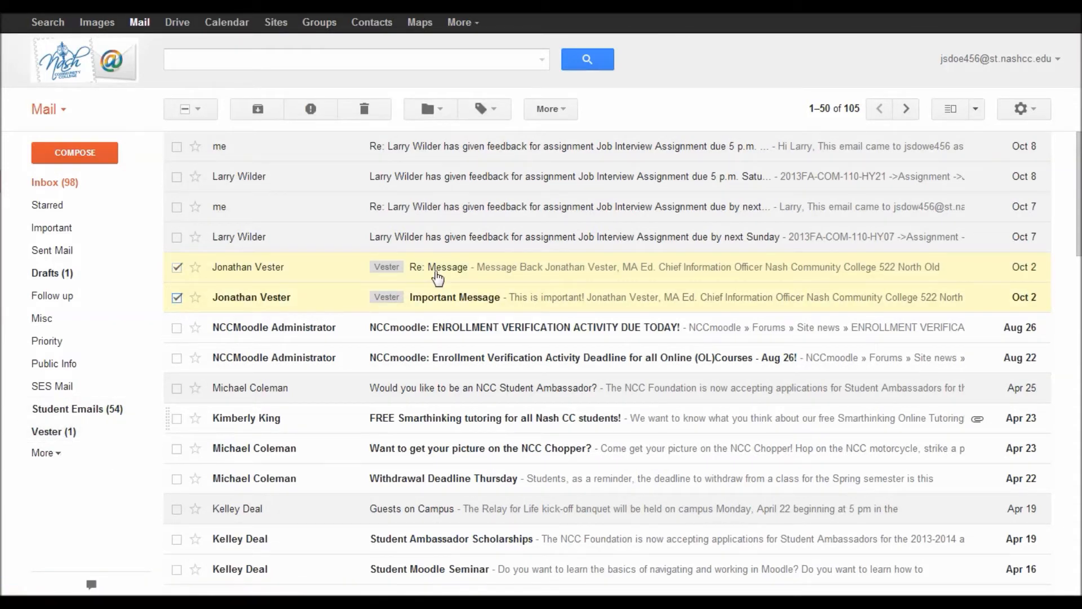
{"action": "left_click", "coordinate": [445, 114]}
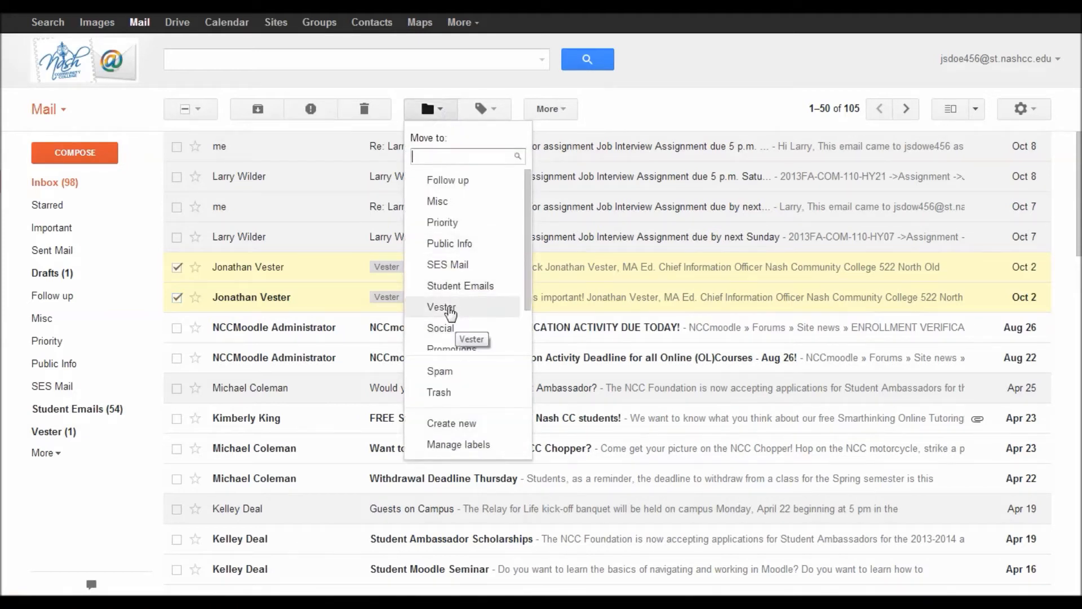
{"action": "left_click", "coordinate": [450, 308]}
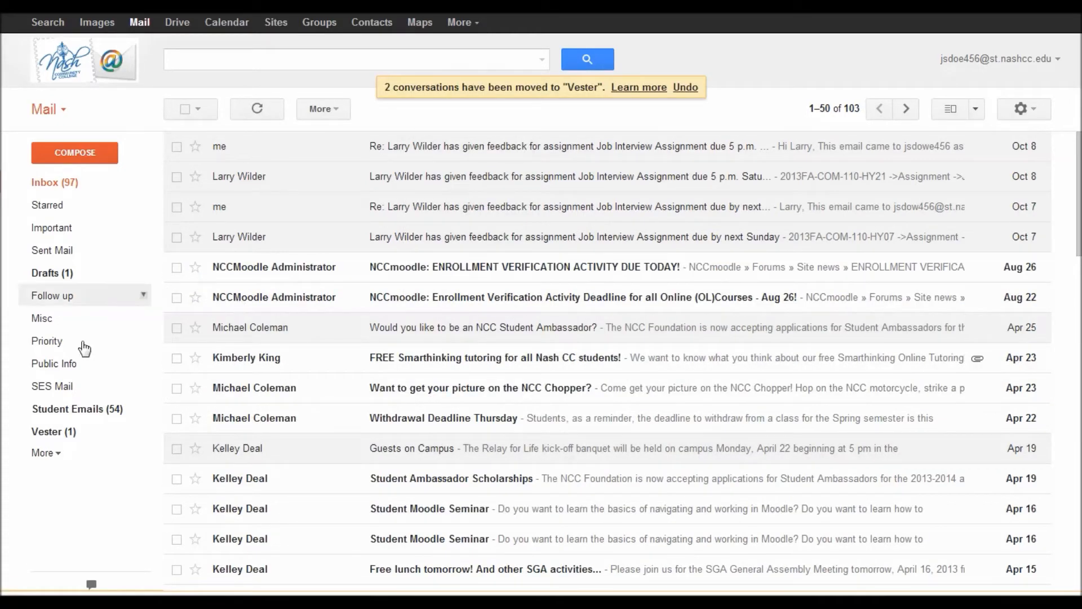
{"action": "left_click", "coordinate": [55, 432]}
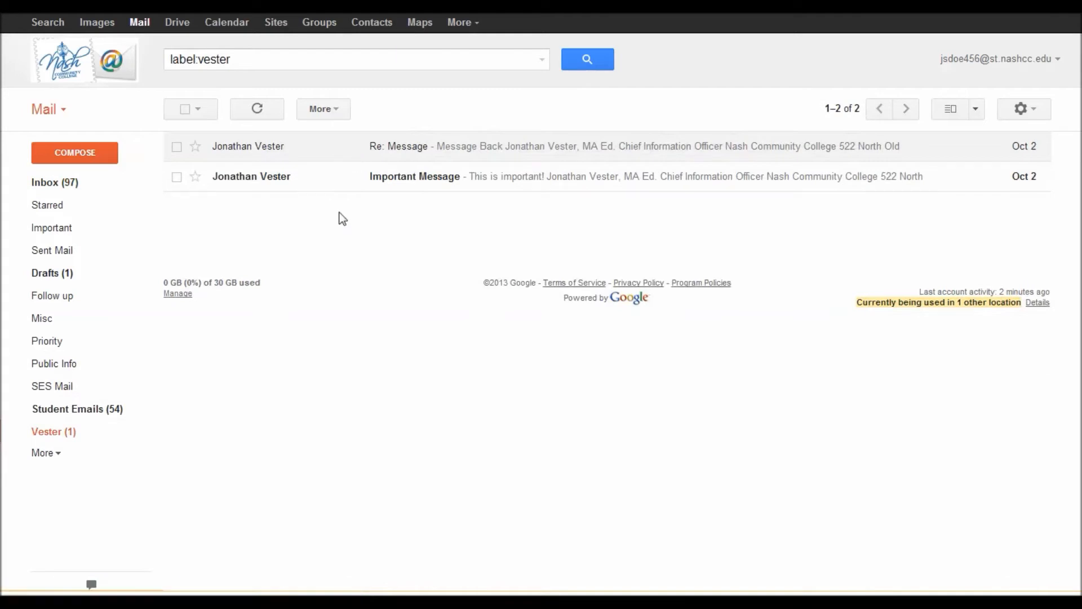
{"action": "left_click", "coordinate": [51, 183]}
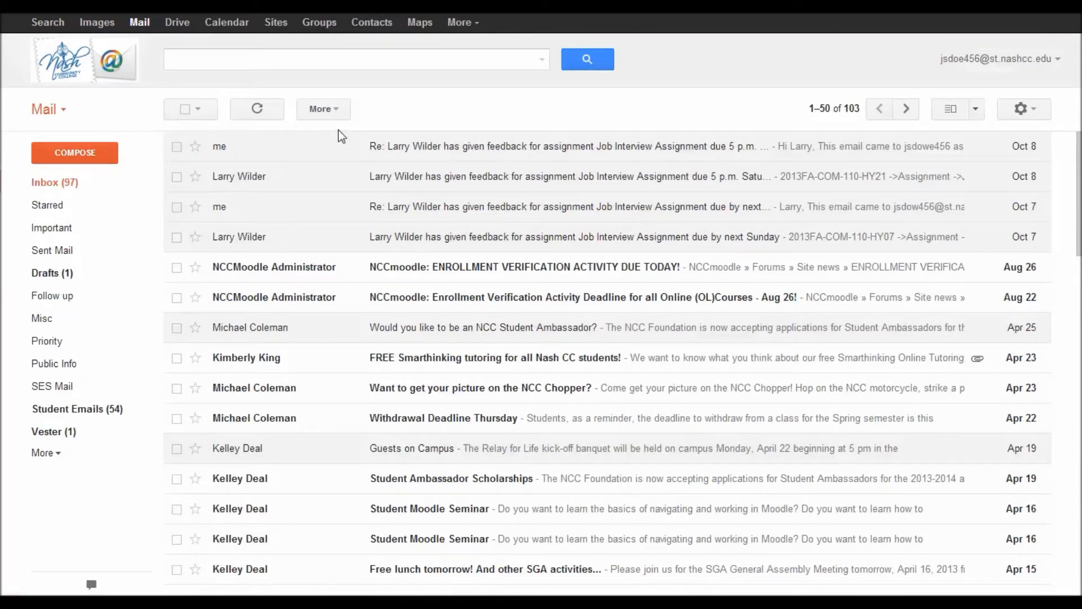
Step: Add the sender's e-mail as a forwarding address under Settings > Forwarding and POP/IMAP
{"action": "left_click", "coordinate": [1036, 110]}
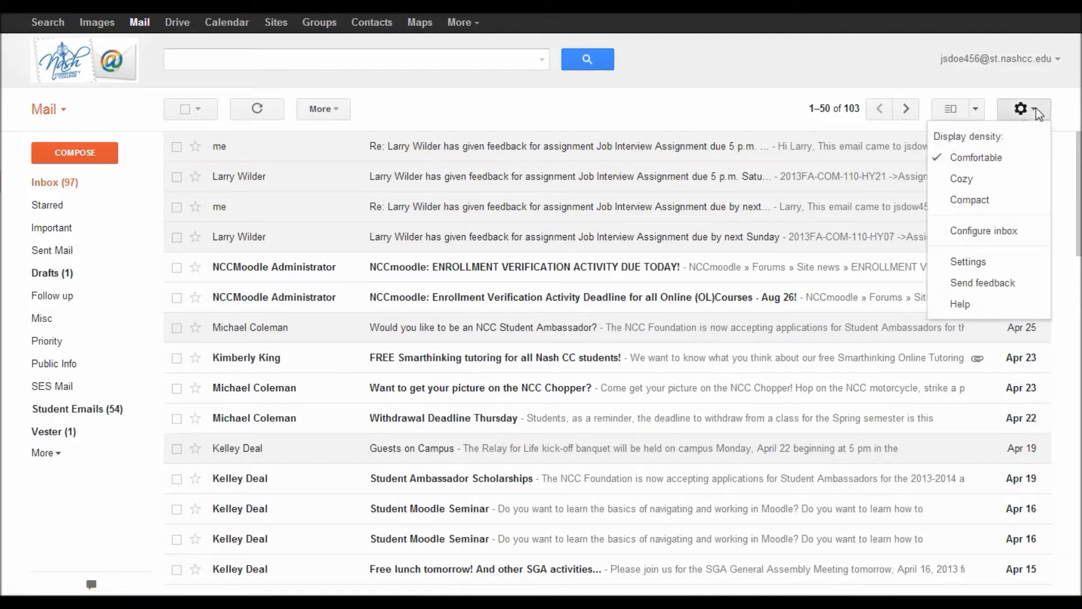
{"action": "left_click", "coordinate": [968, 262]}
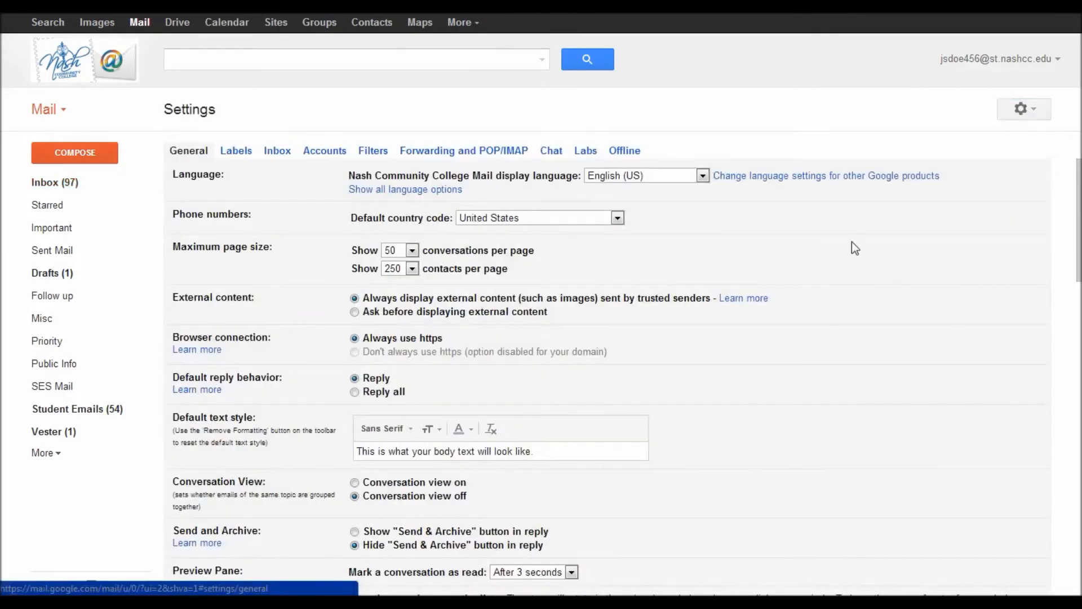
{"action": "left_click", "coordinate": [460, 153]}
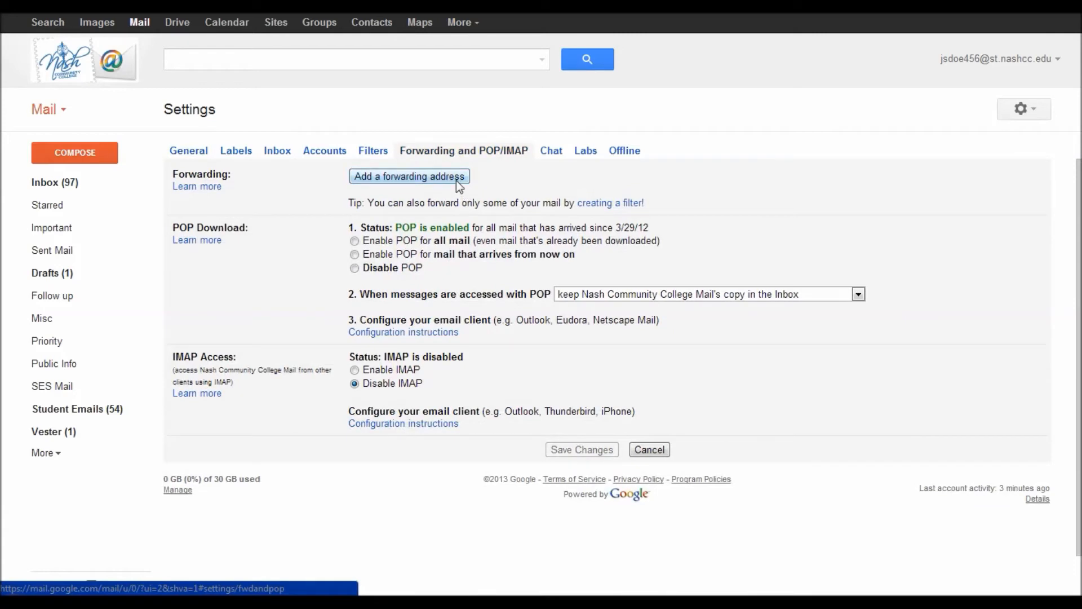
{"action": "left_click", "coordinate": [457, 180]}
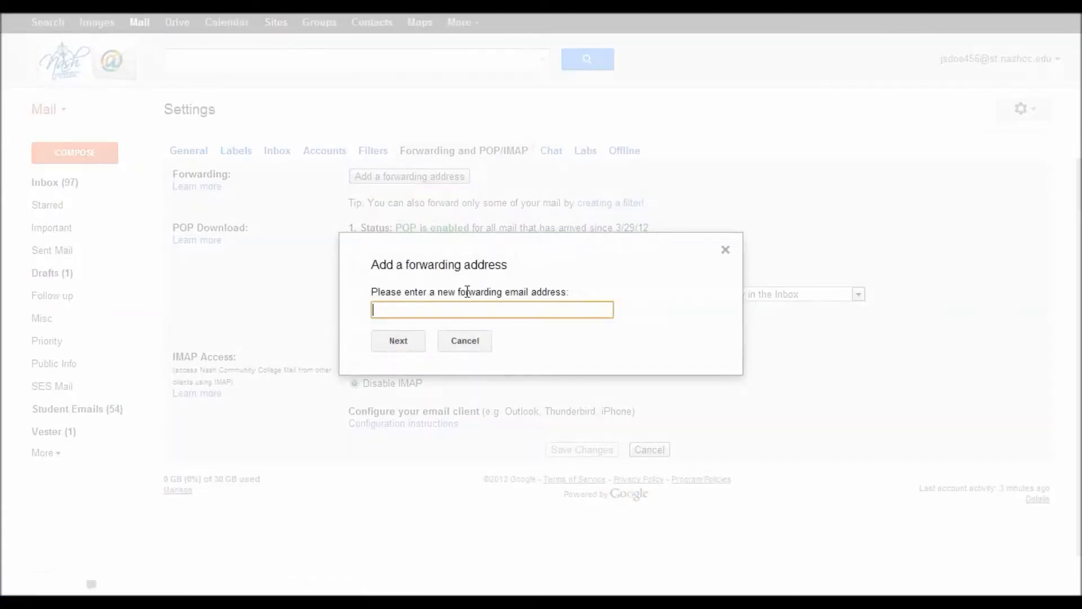
{"action": "left_click", "coordinate": [399, 341]}
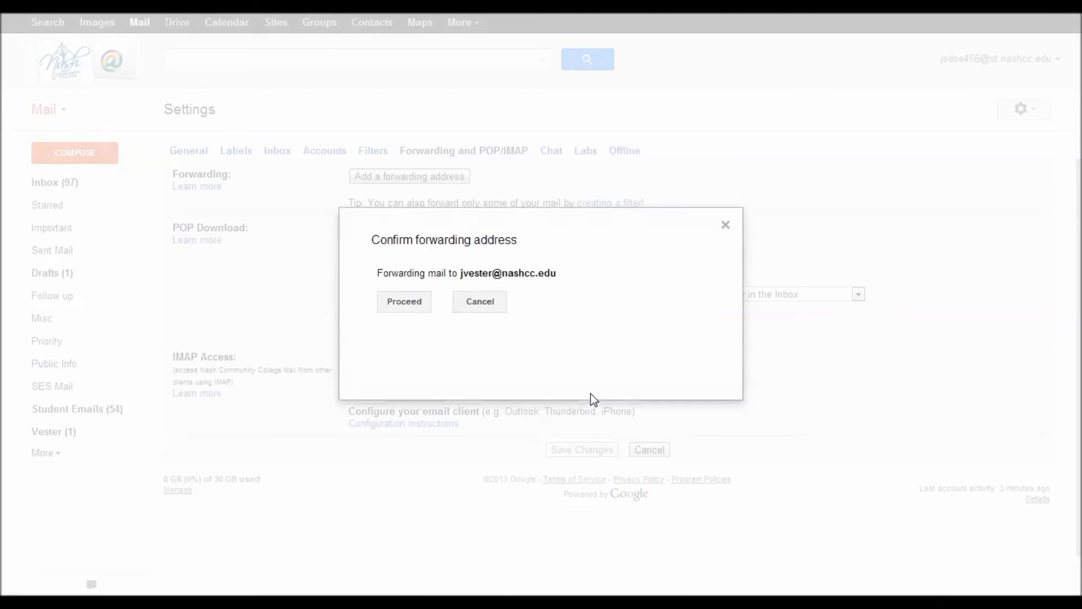
{"action": "left_click", "coordinate": [406, 302]}
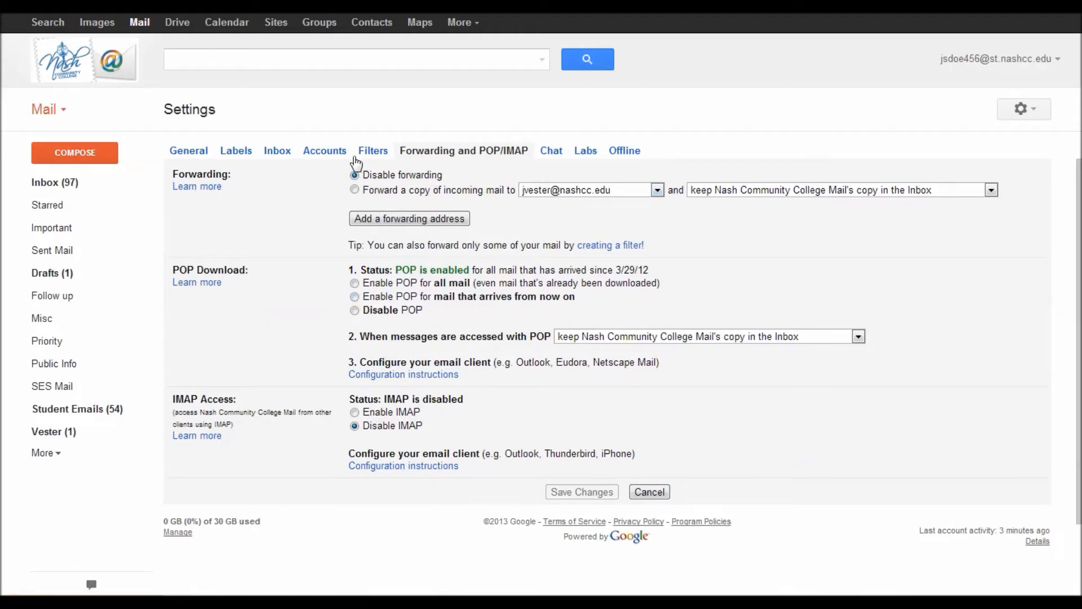
Step: On the Filters tab, start a new filter matching mail from the second sender's address
{"action": "left_click", "coordinate": [381, 159]}
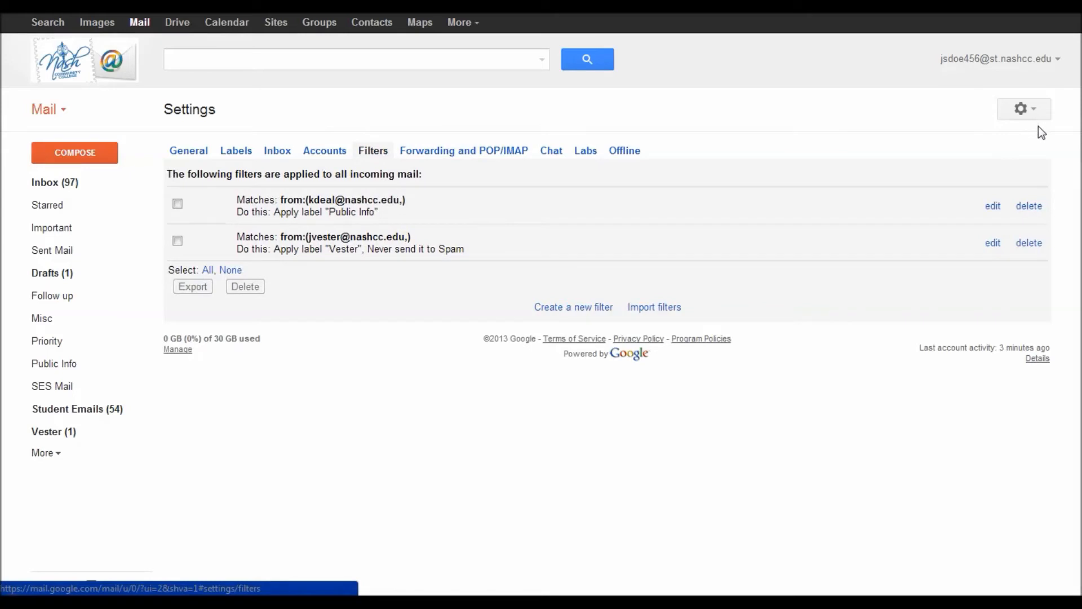
{"action": "left_click", "coordinate": [1037, 110]}
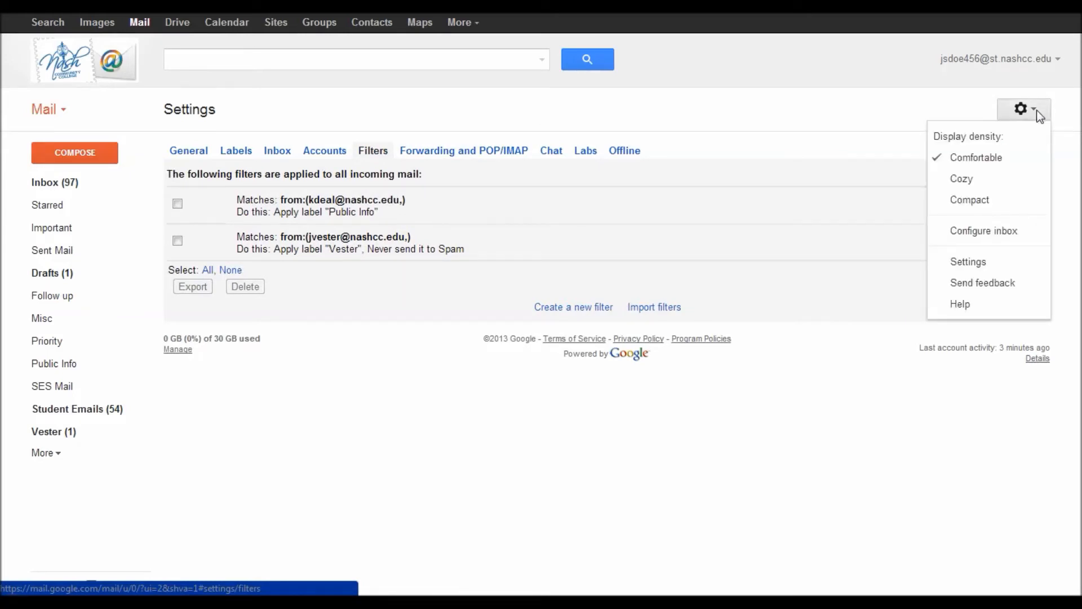
{"action": "left_click", "coordinate": [359, 150]}
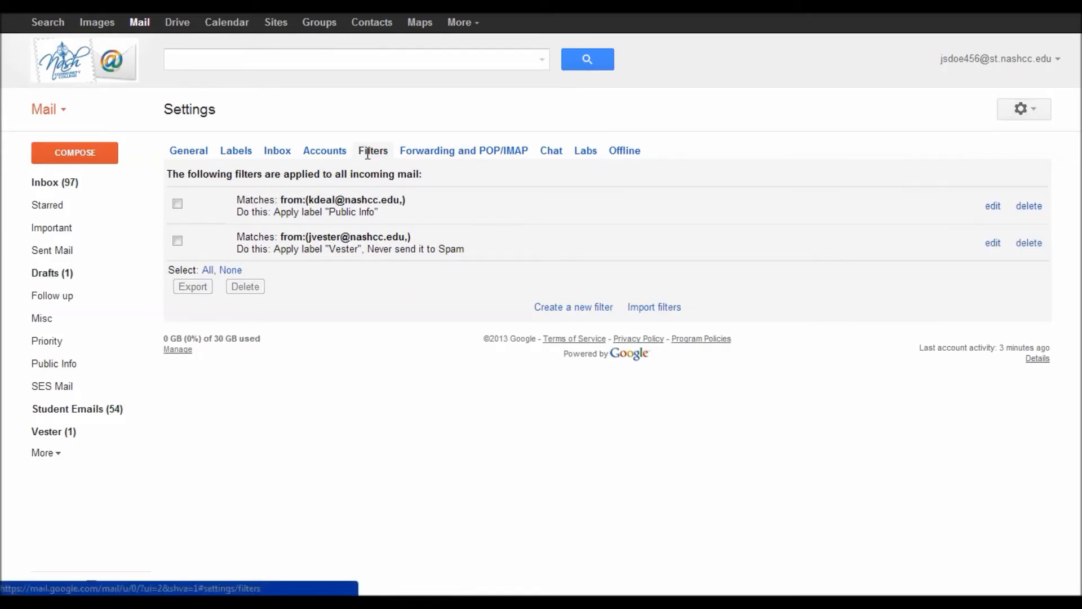
{"action": "left_click", "coordinate": [555, 308]}
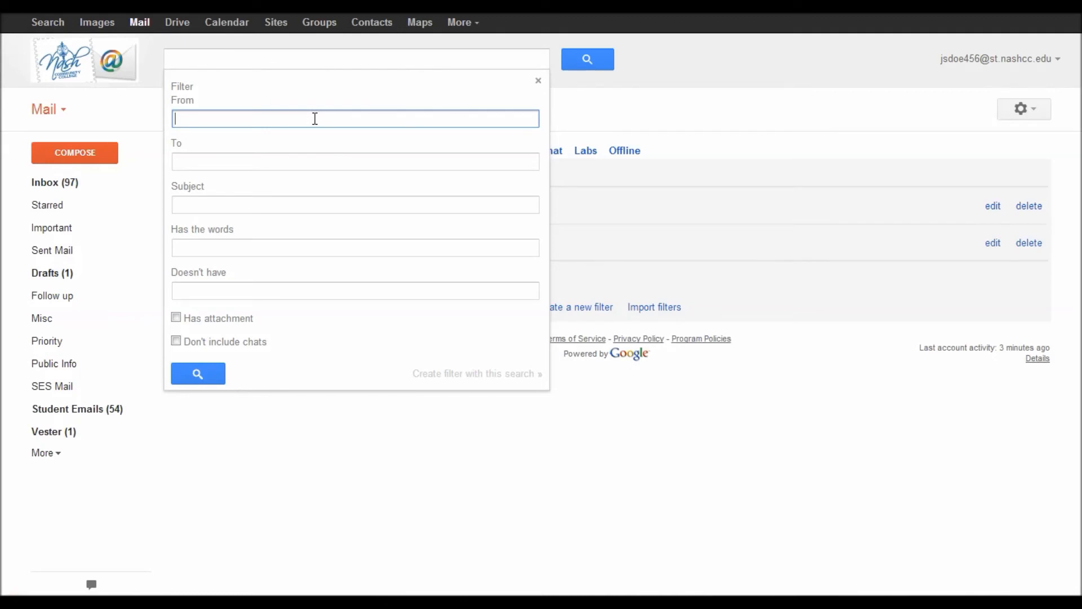
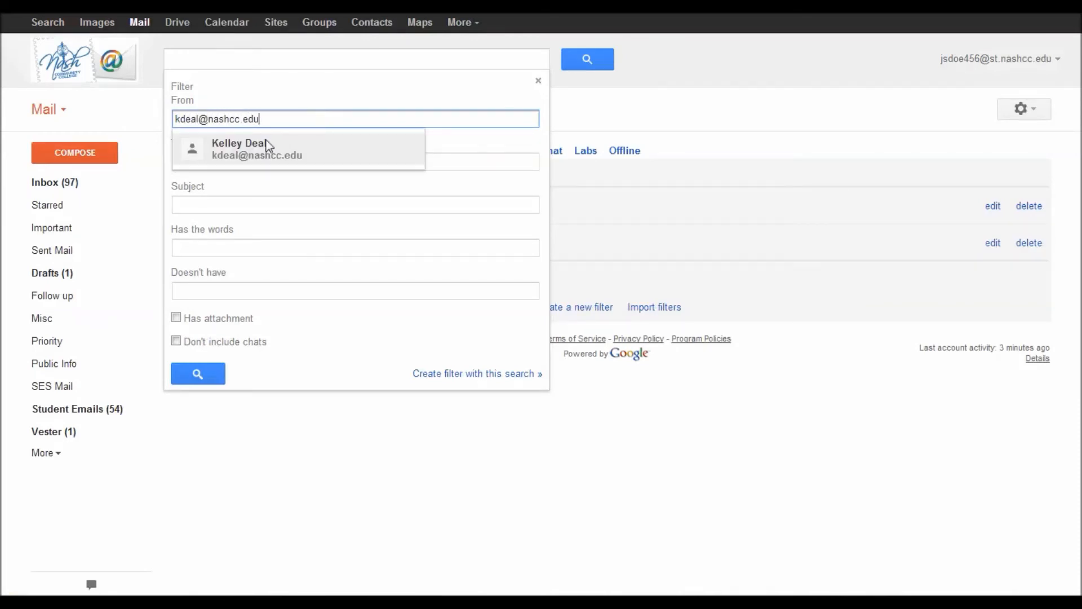
{"action": "left_click", "coordinate": [269, 148]}
{"action": "left_click", "coordinate": [484, 374]}
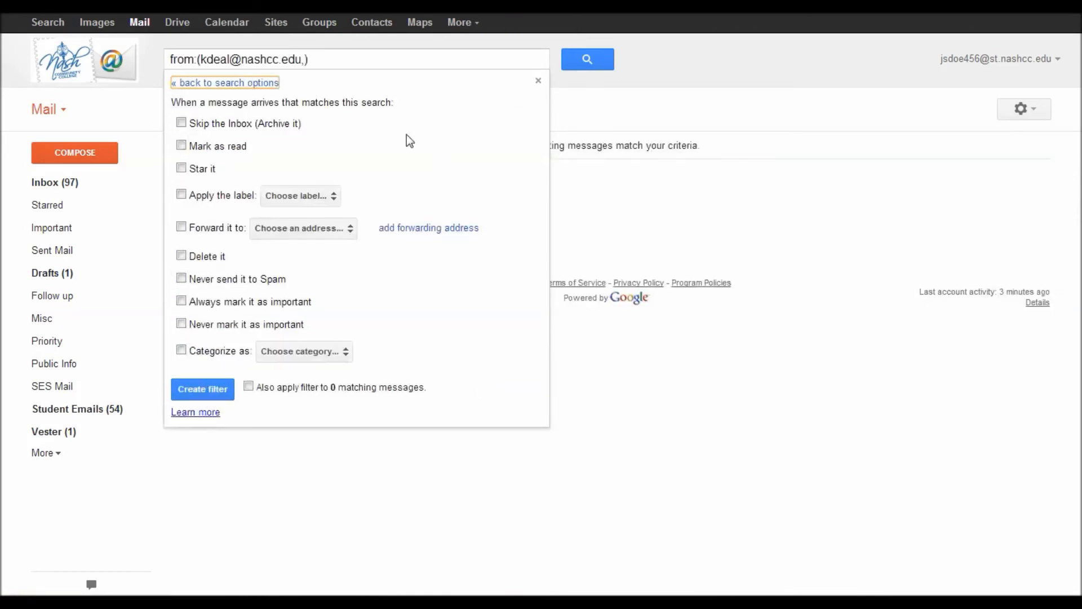
Step: Set the filter to never send to Spam and forward to the new forwarding address, then save it
{"action": "left_click", "coordinate": [182, 279]}
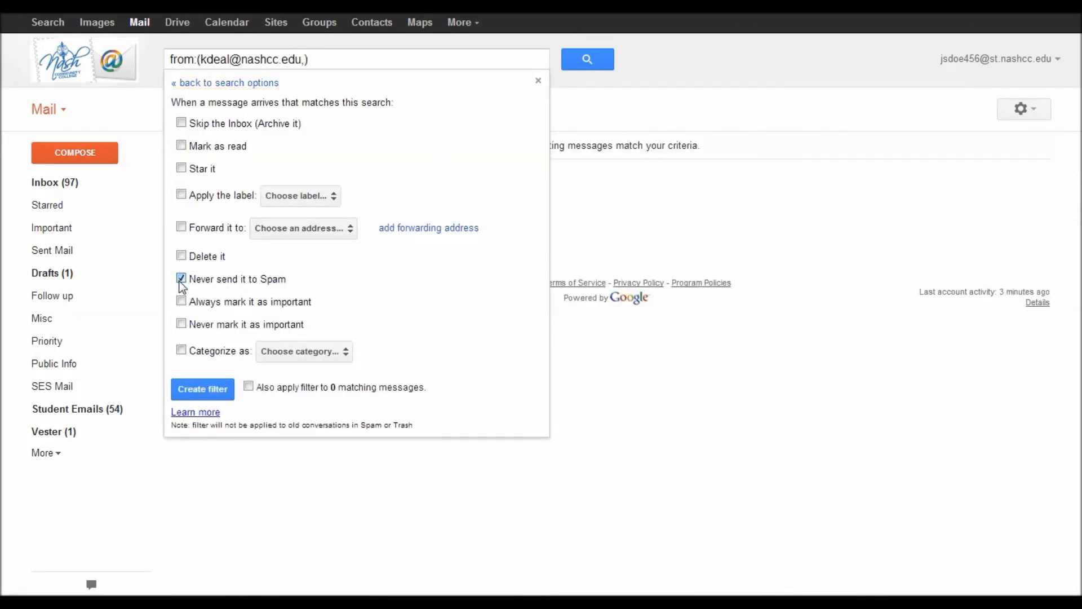
{"action": "left_click", "coordinate": [179, 226]}
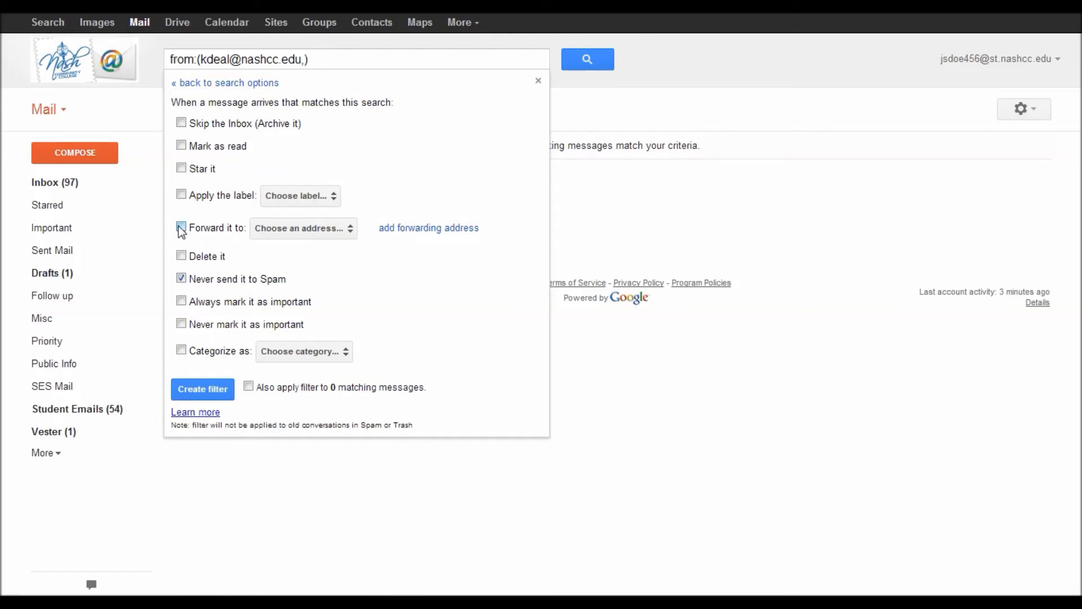
{"action": "left_click", "coordinate": [341, 228]}
{"action": "left_click", "coordinate": [346, 231]}
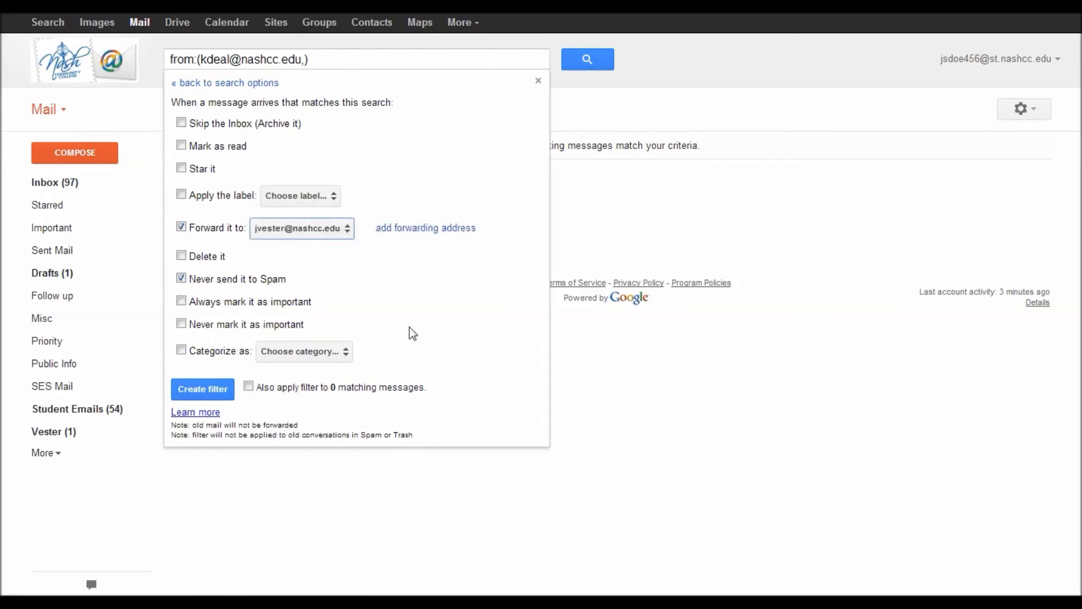
{"action": "left_click", "coordinate": [202, 389]}
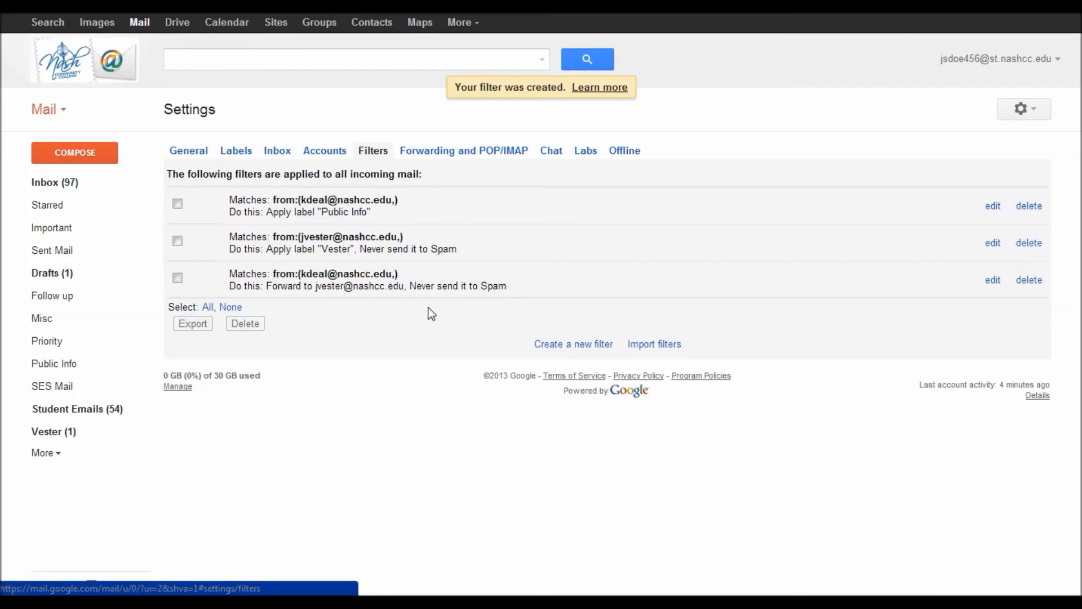
Step: Add a sublabel named Sublabel under Vester and expand Vester to show it
{"action": "left_click", "coordinate": [71, 184]}
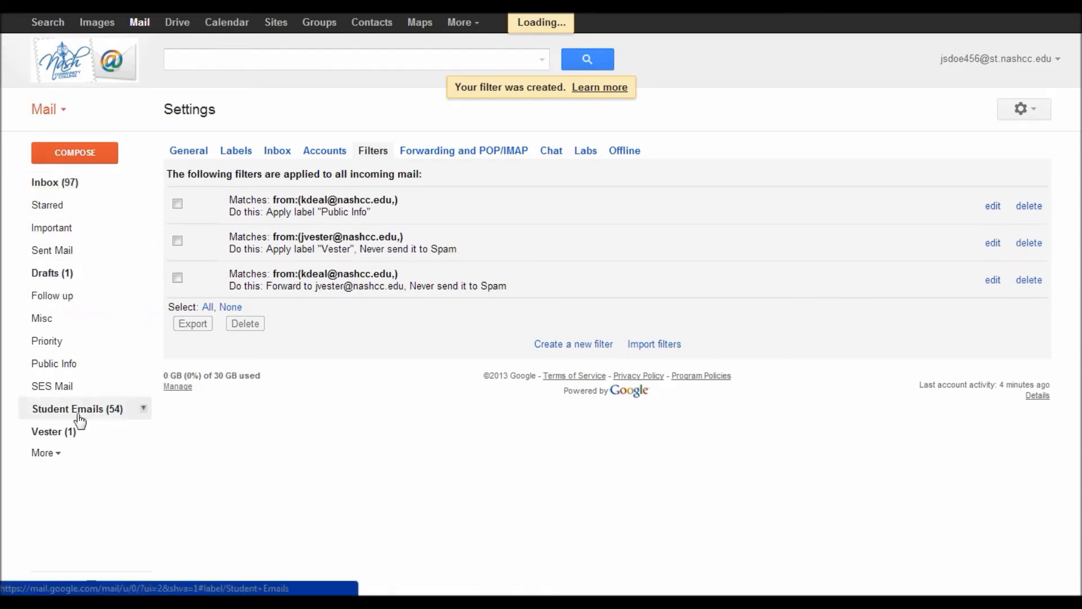
{"action": "left_click", "coordinate": [54, 437]}
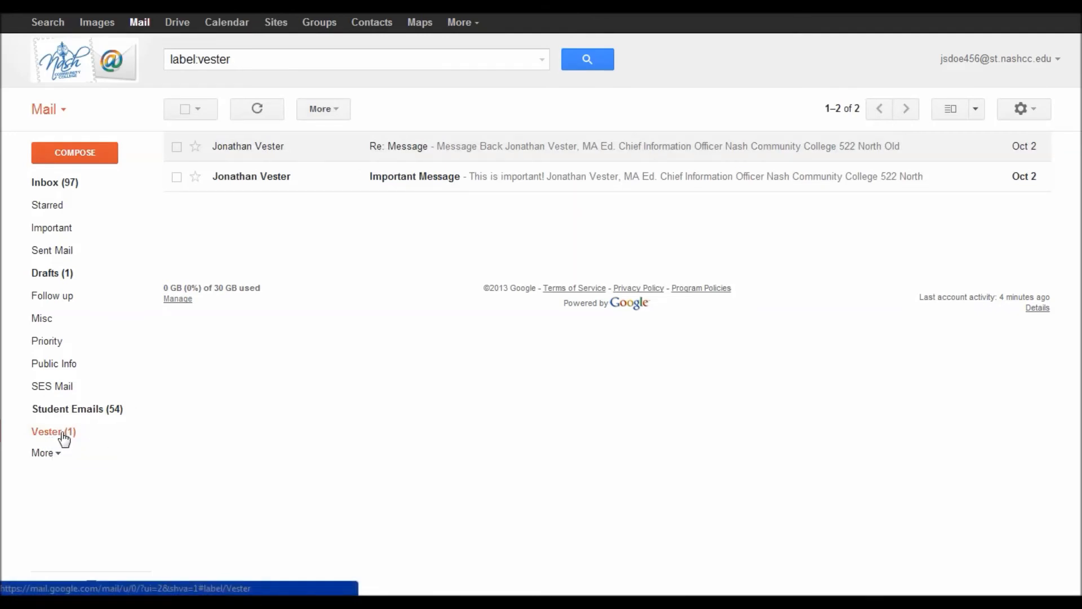
{"action": "mouse_move", "coordinate": [143, 437]}
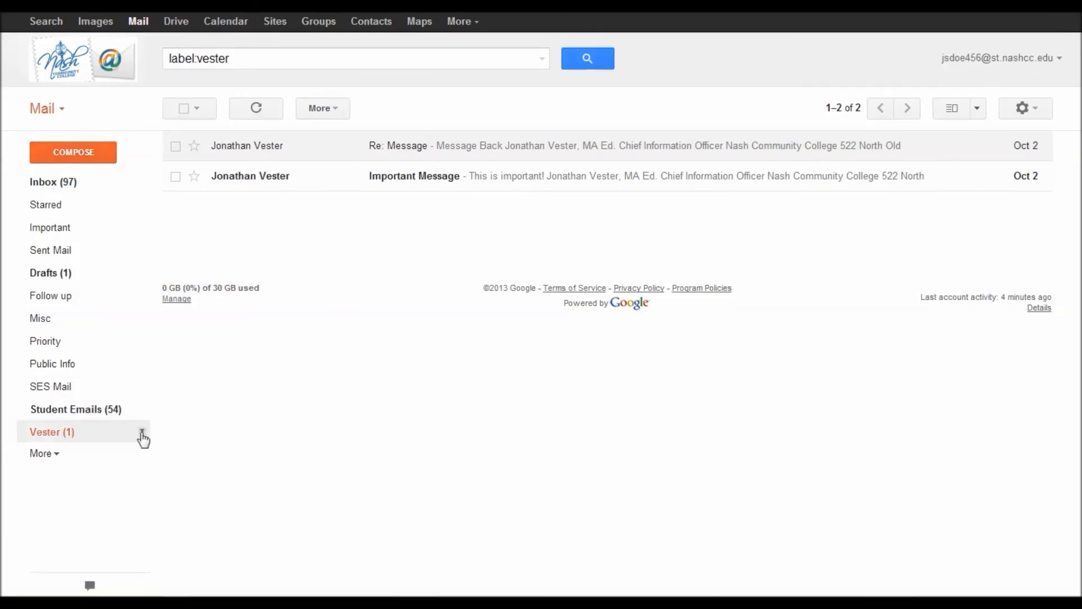
{"action": "left_click", "coordinate": [142, 433]}
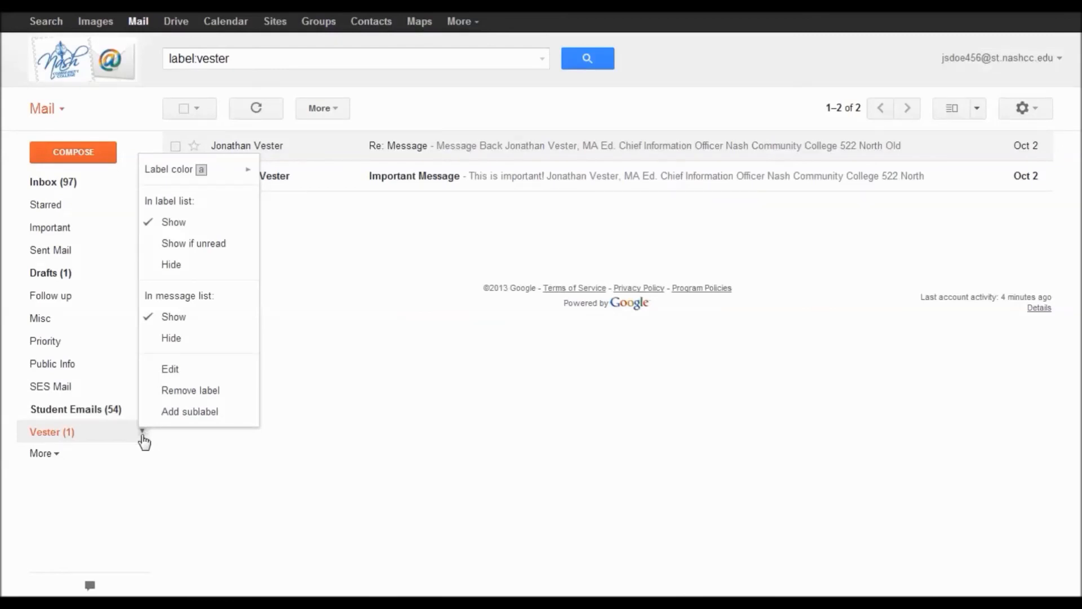
{"action": "left_click", "coordinate": [191, 412]}
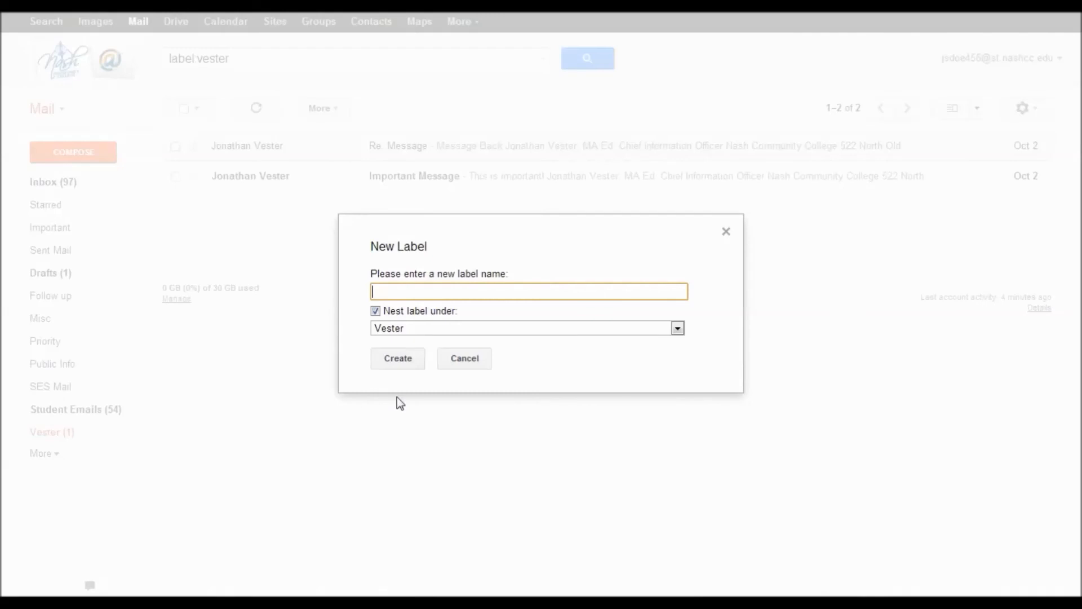
{"action": "type", "text": "Sublabel"}
{"action": "key", "text": "Return"}
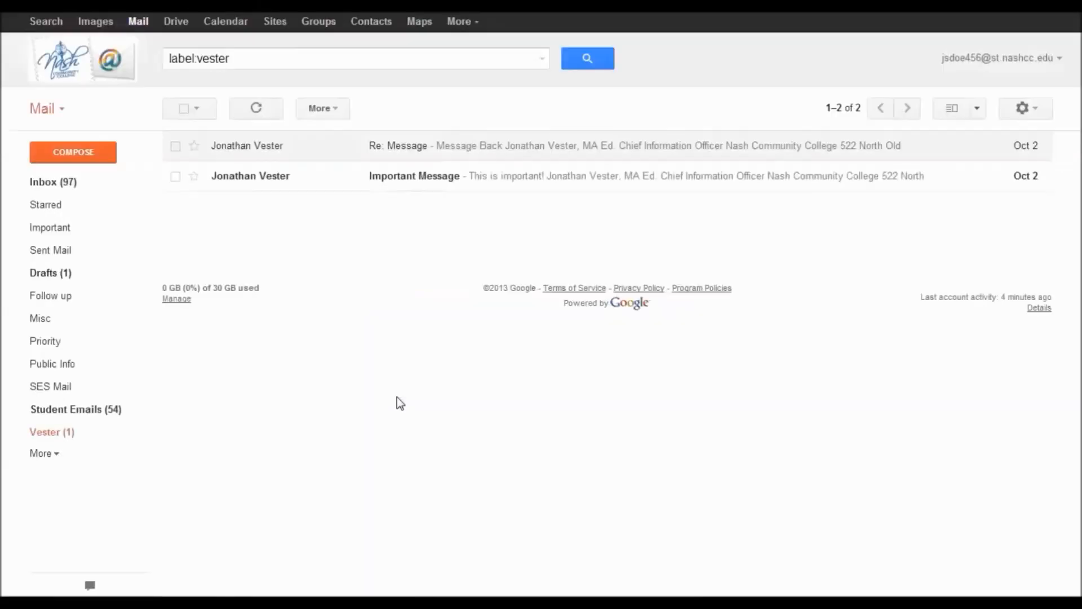
{"action": "left_click", "coordinate": [23, 436]}
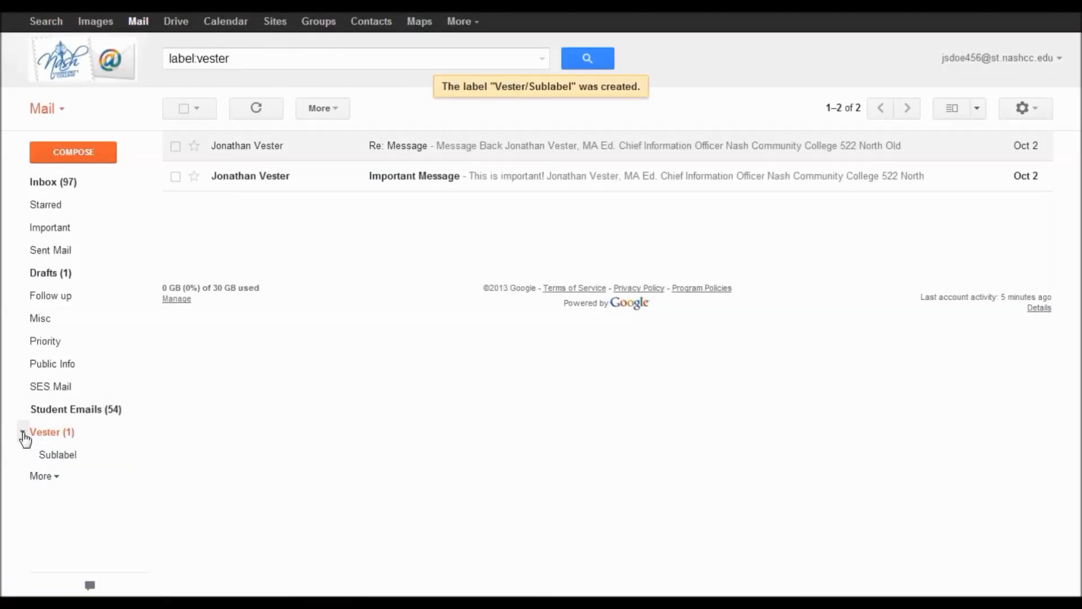